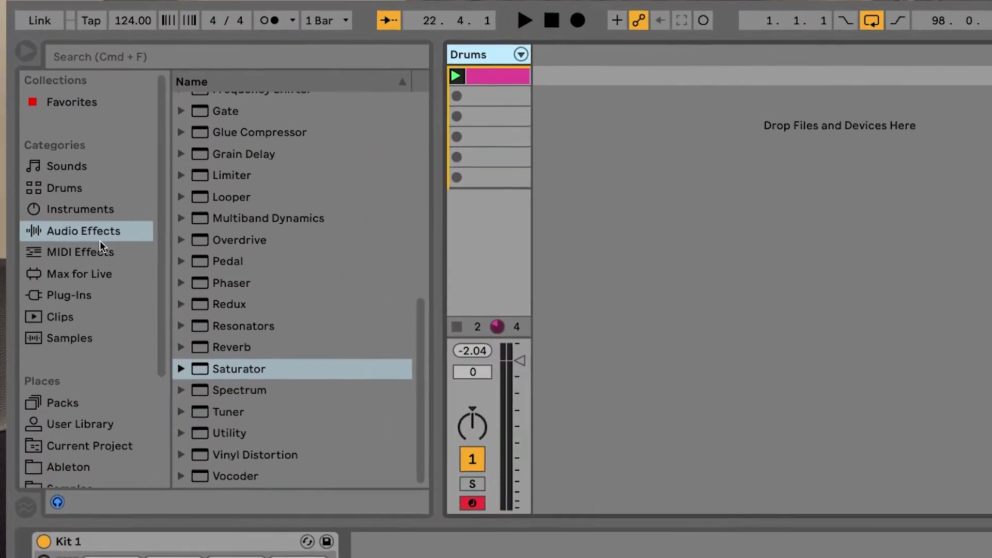
Step: Drag Saturator from the Audio Effects list onto the Drums track, after Kit 1
left_click(102, 250)
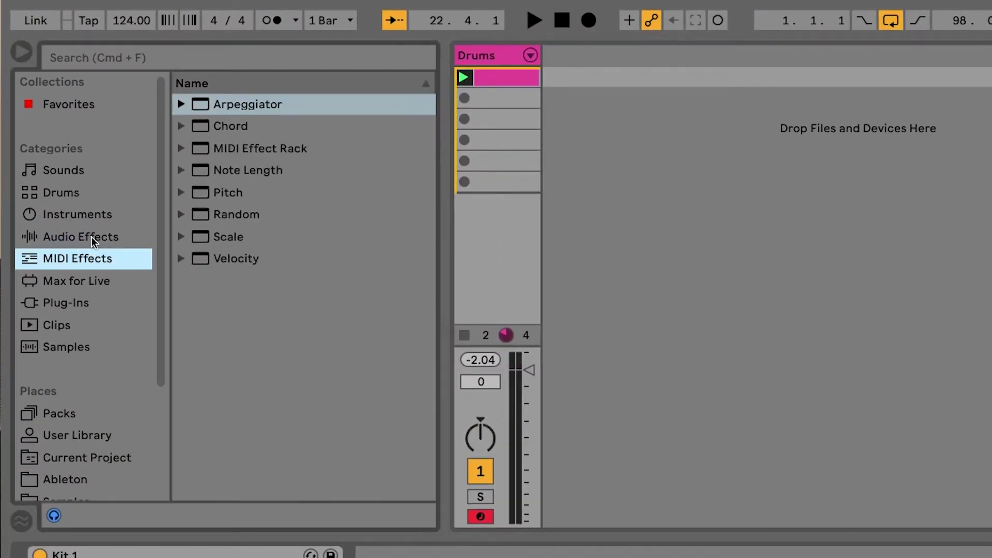
left_click(93, 240)
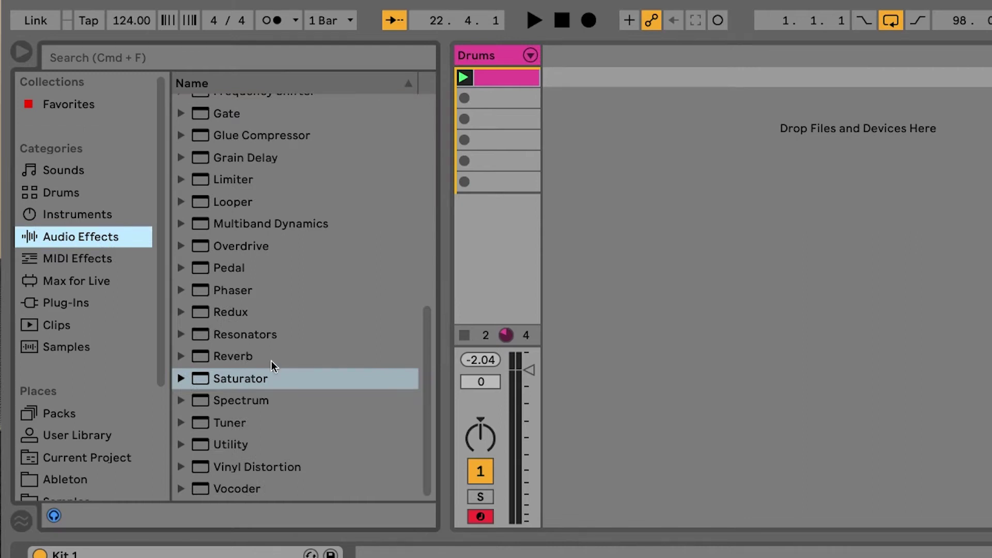
left_click_drag(254, 378, 403, 395)
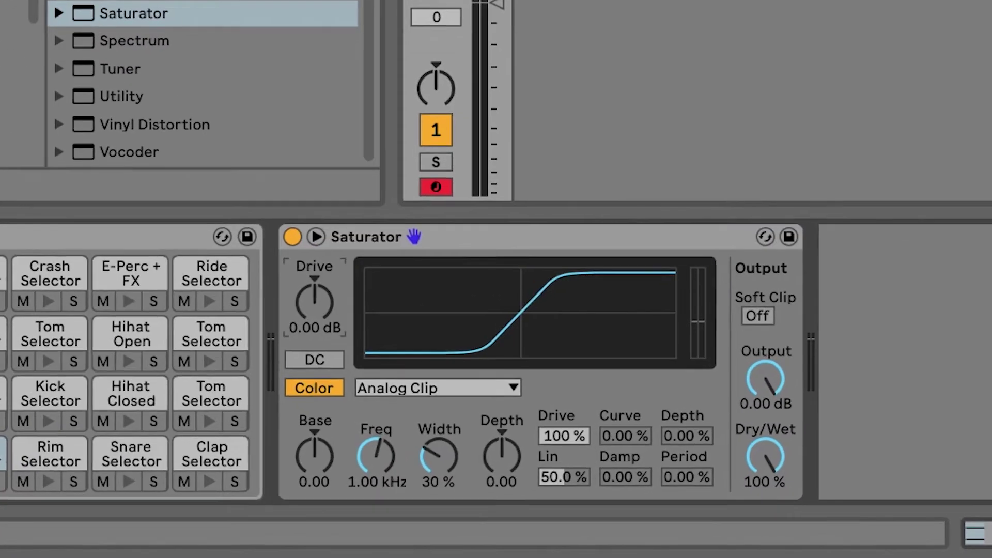
Step: Drag the Saturator's Drive knob up to 7.88 dB
left_click(387, 343)
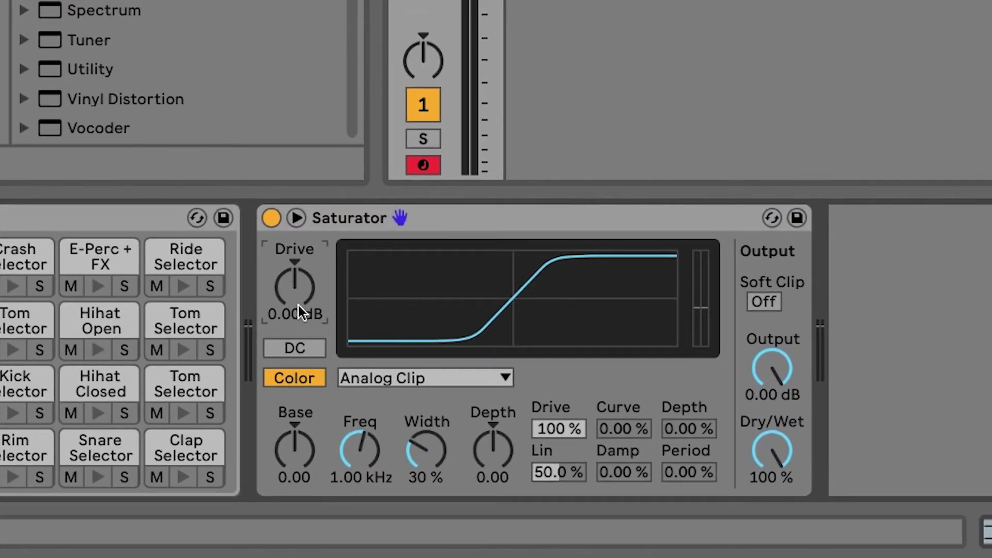
left_click_drag(298, 312, 298, 284)
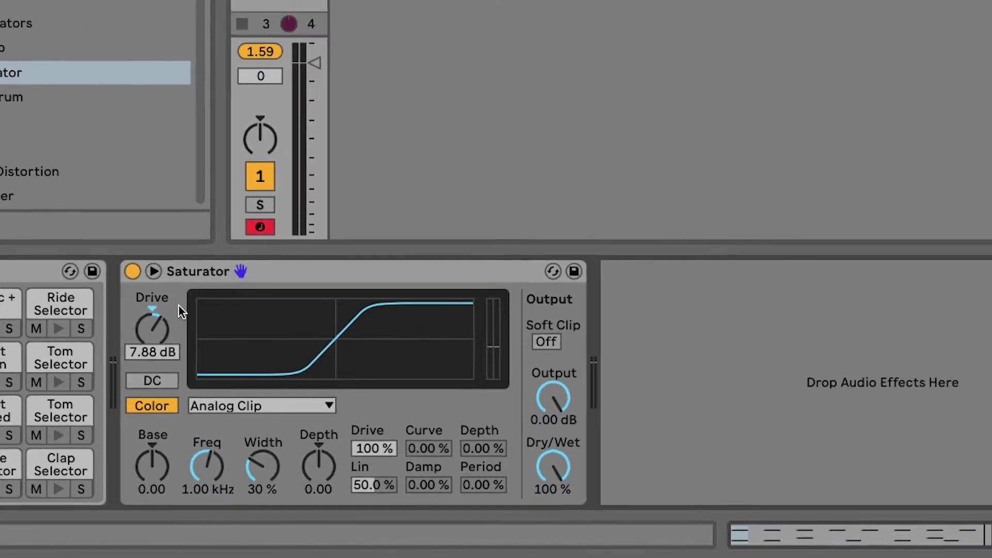
Step: Audition the drums with Soft Clip on, sweeping Drive between 9.88 and 1.14 dB to settle at 5.71 dB
left_click(297, 283)
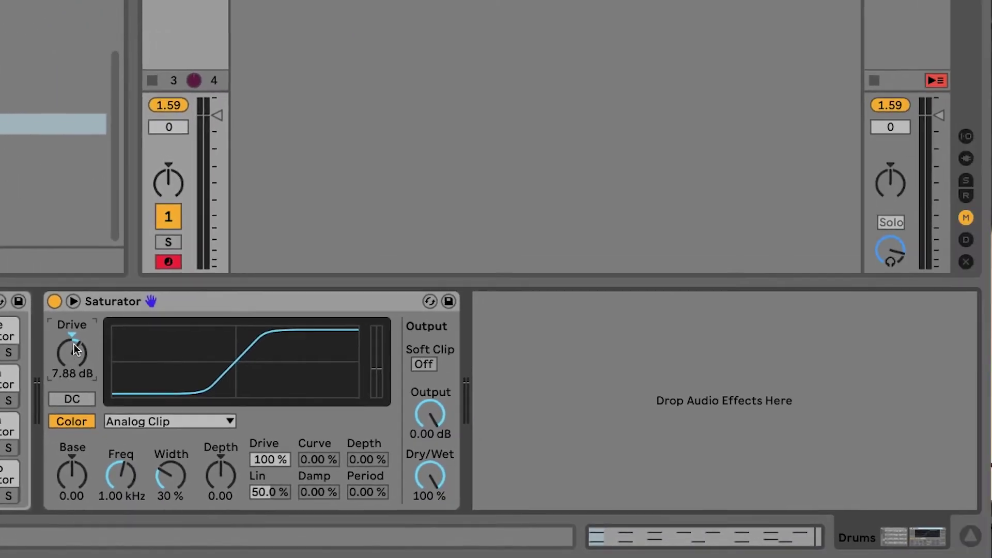
key("Up")
key("space")
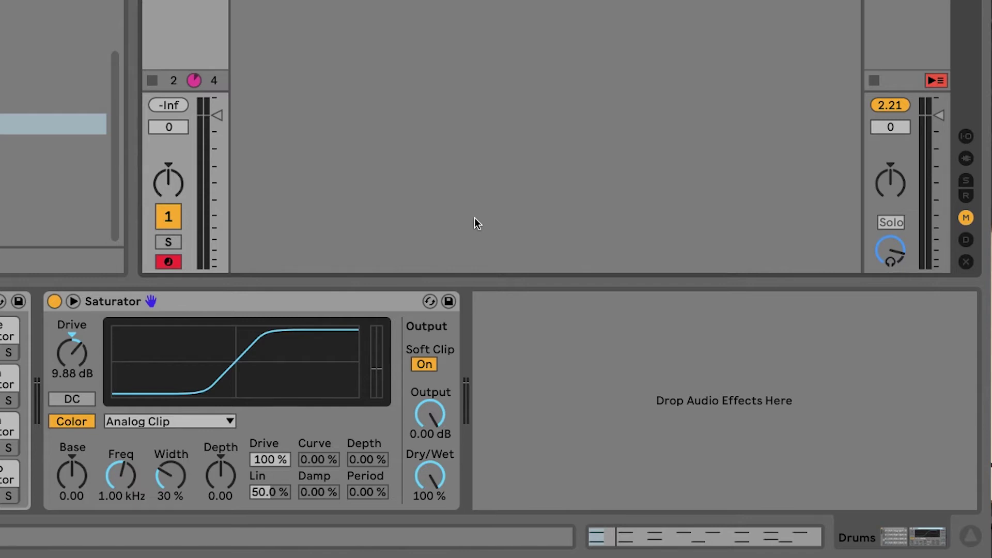
key("space")
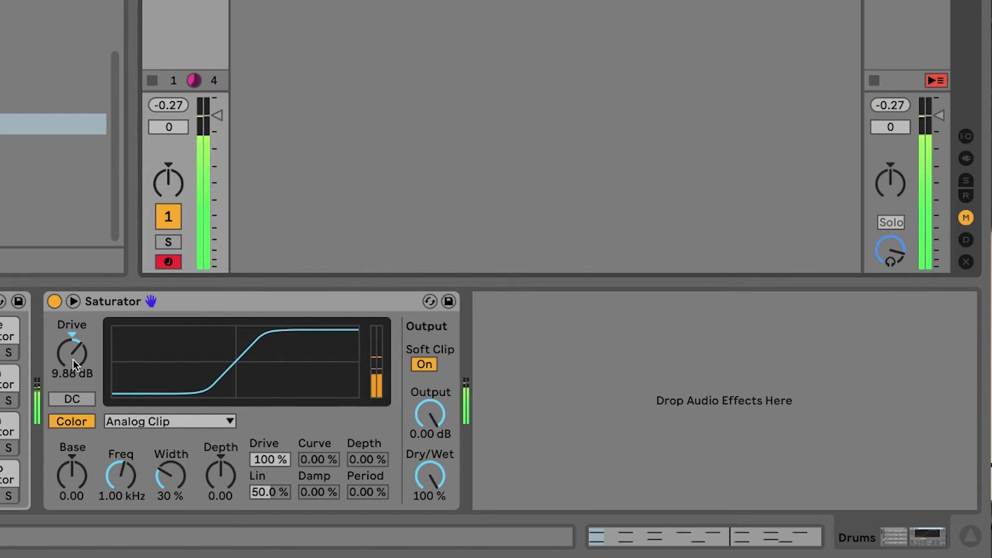
left_click_drag(72, 352, 71, 338)
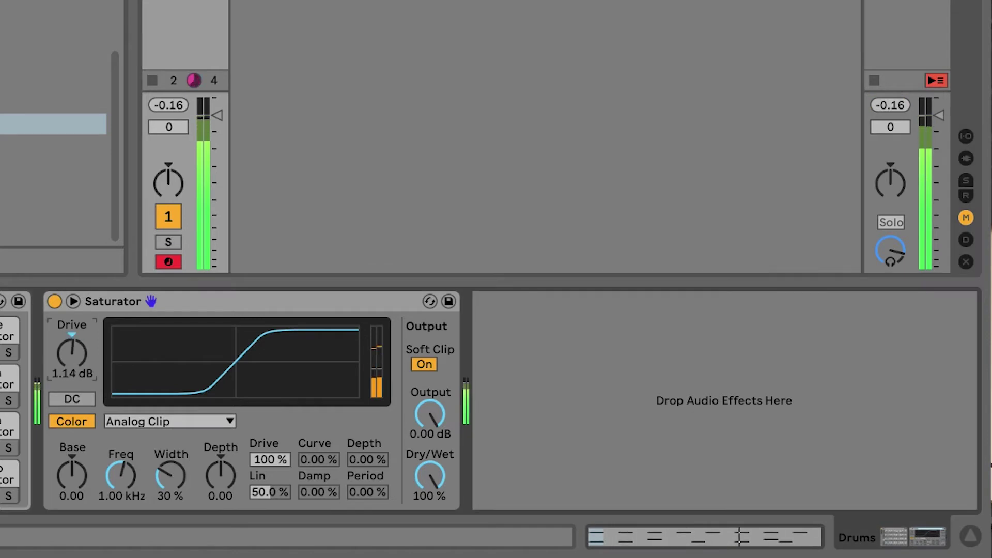
left_click_drag(74, 358, 73, 358)
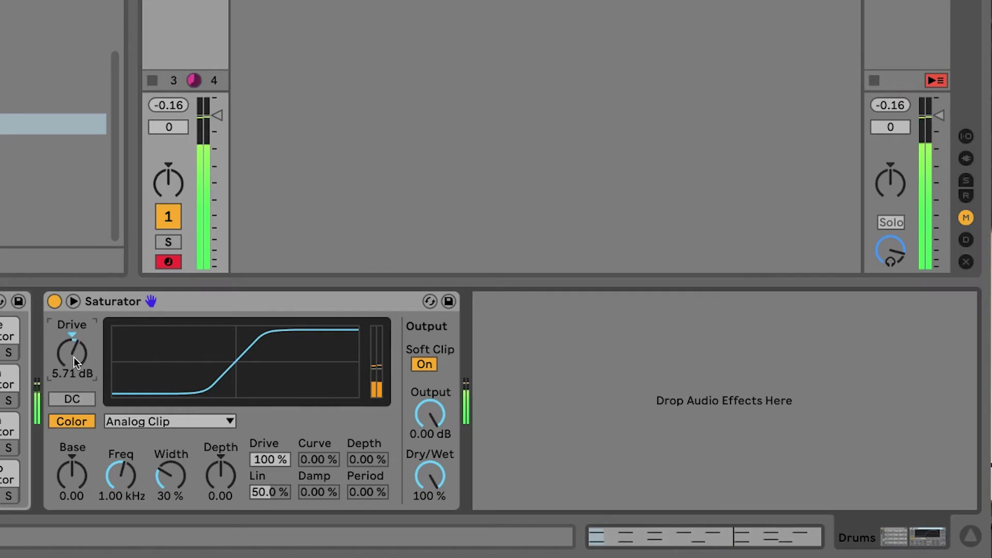
key("space")
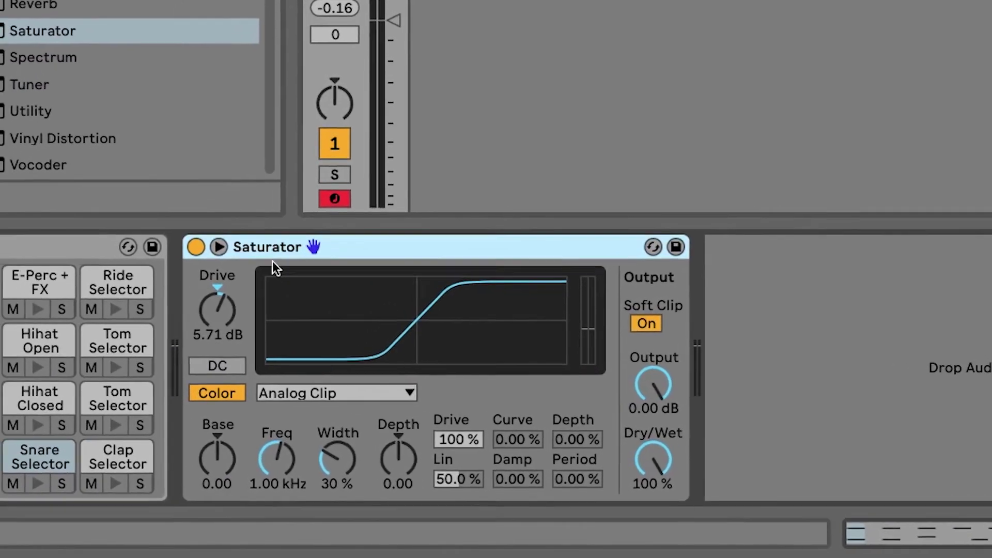
Step: Move the Saturator out of the Drums chain into the Selector Warm 1 snare pad's chain
left_click(117, 301)
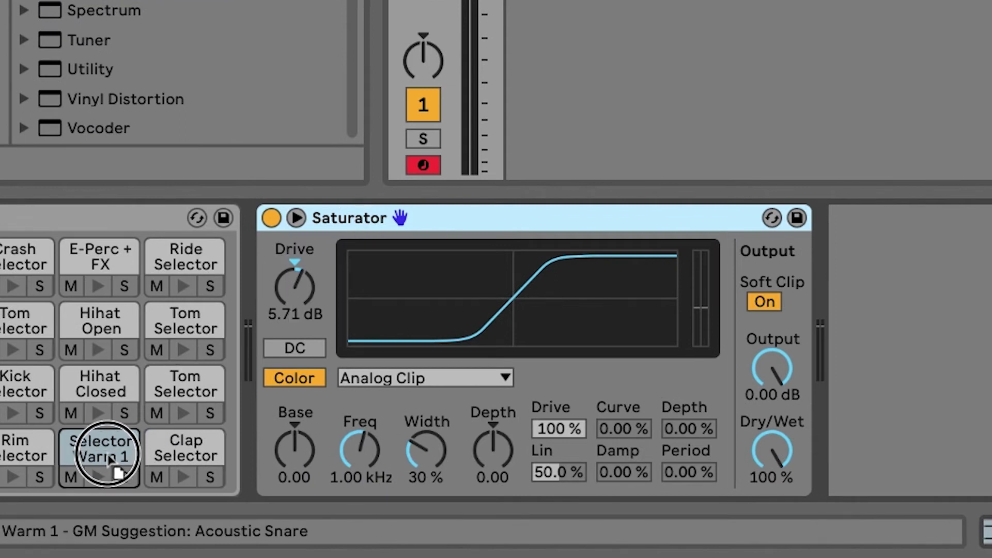
key("Delete")
left_click(96, 449)
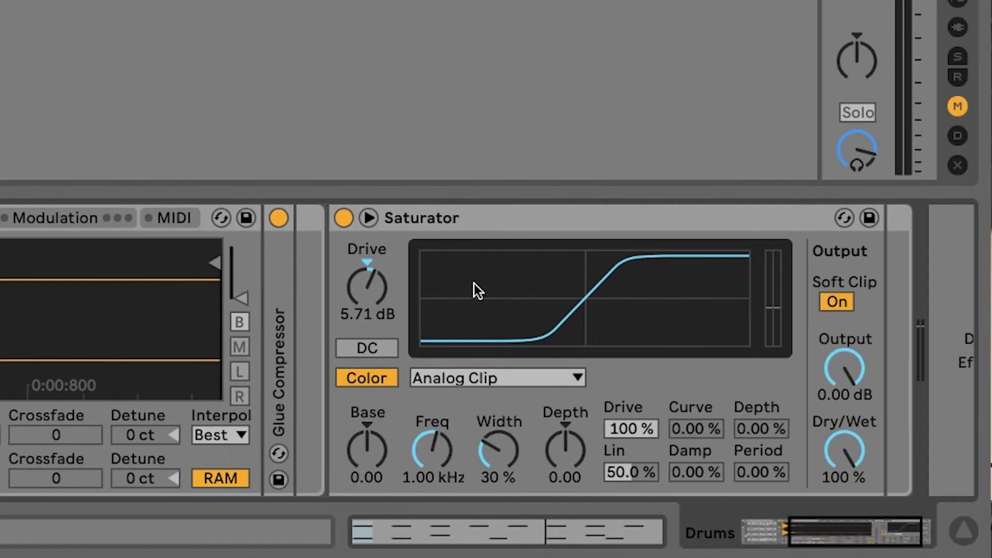
Step: Reset the snare Saturator's Drive to 0.00 dB, then push it up to 12.0 dB
double_click(370, 262)
left_click_drag(368, 290, 368, 228)
left_click(431, 382)
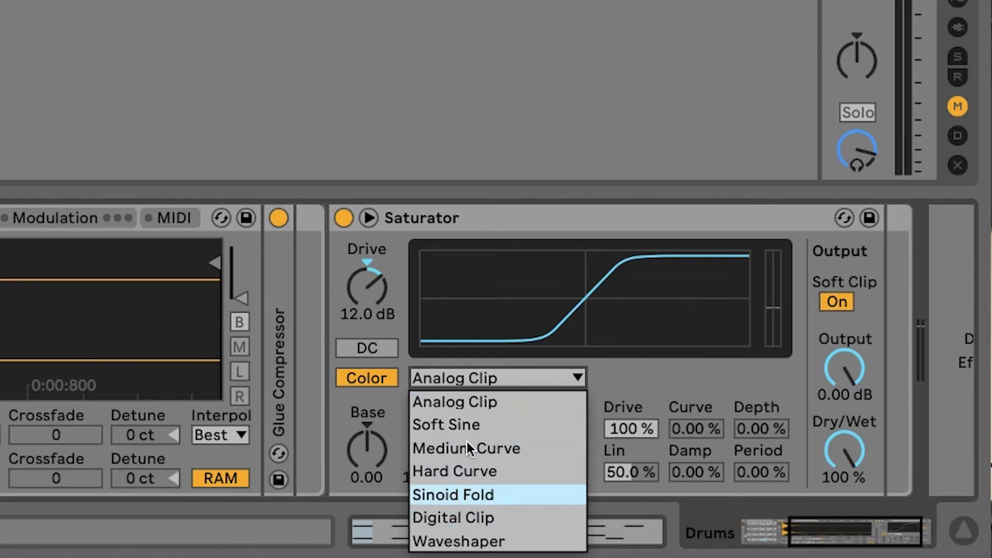
Step: Try the Sinoid Fold, Digital Clip and Analog Clip modes, then settle on Waveshaper
left_click(460, 400)
key("Down")
key("Down")
key("Down")
key("Down")
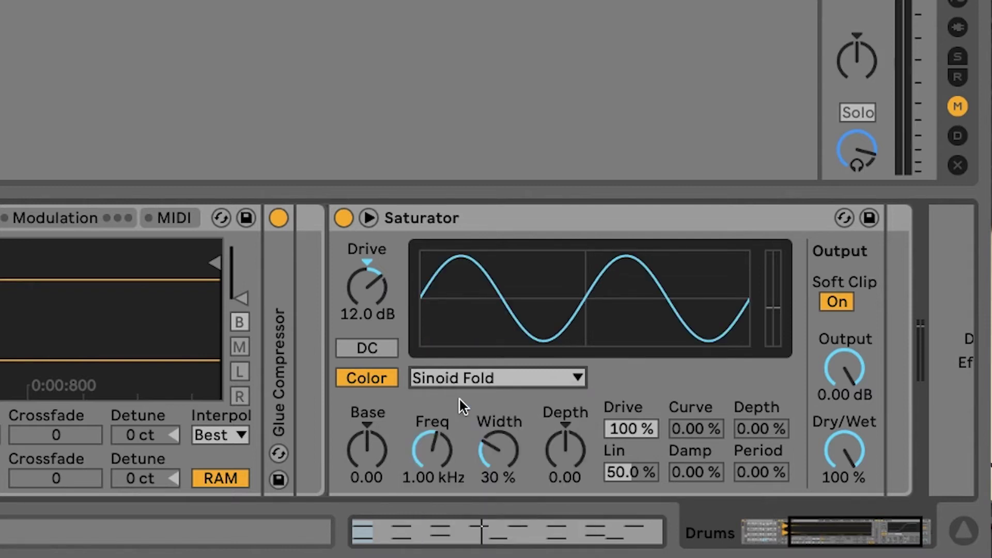
key("Down")
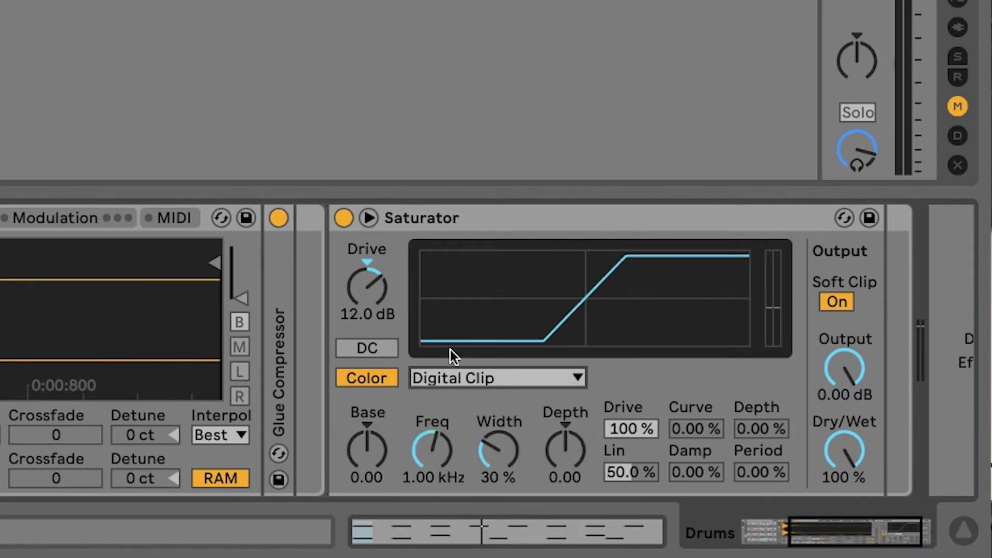
left_click(467, 378)
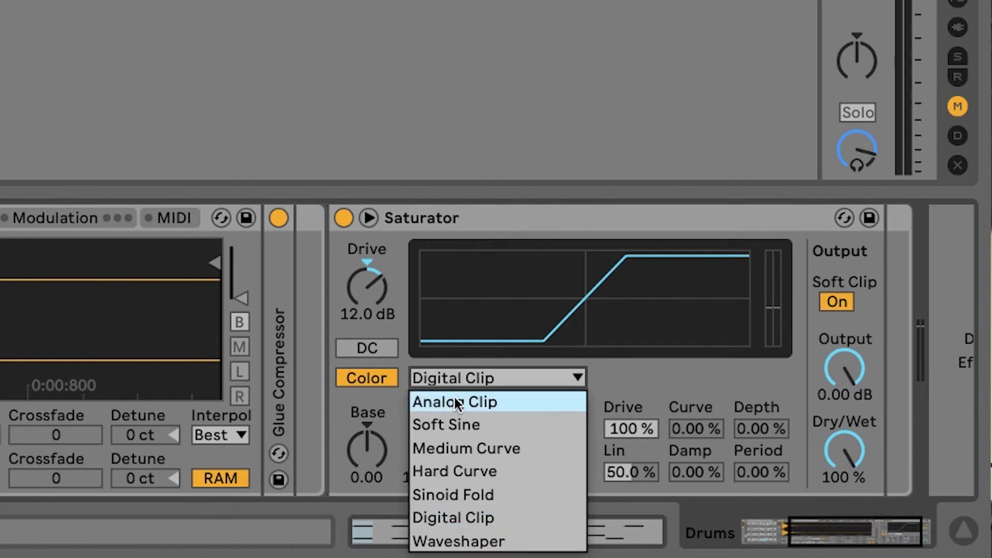
left_click(453, 397)
left_click(452, 379)
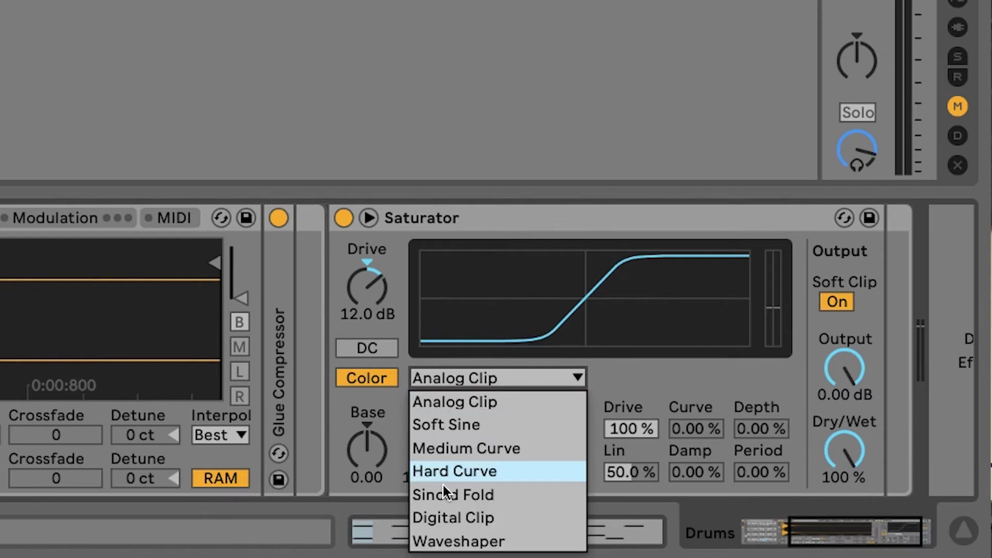
left_click(449, 538)
Step: Set the Waveshaper Curve to 48.4%, Depth to 56.2% and Lin to 56.2%
left_click(396, 451)
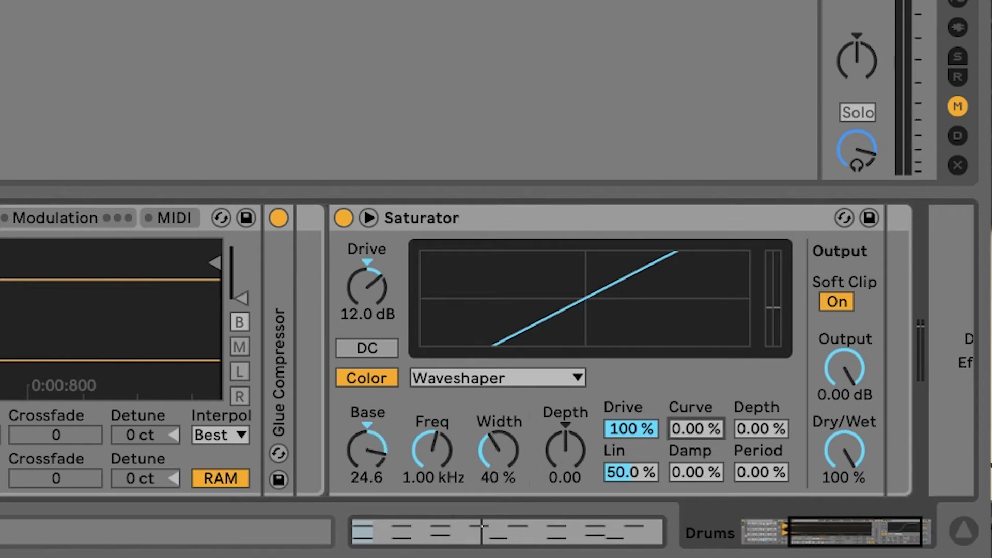
left_click_drag(695, 428, 696, 403)
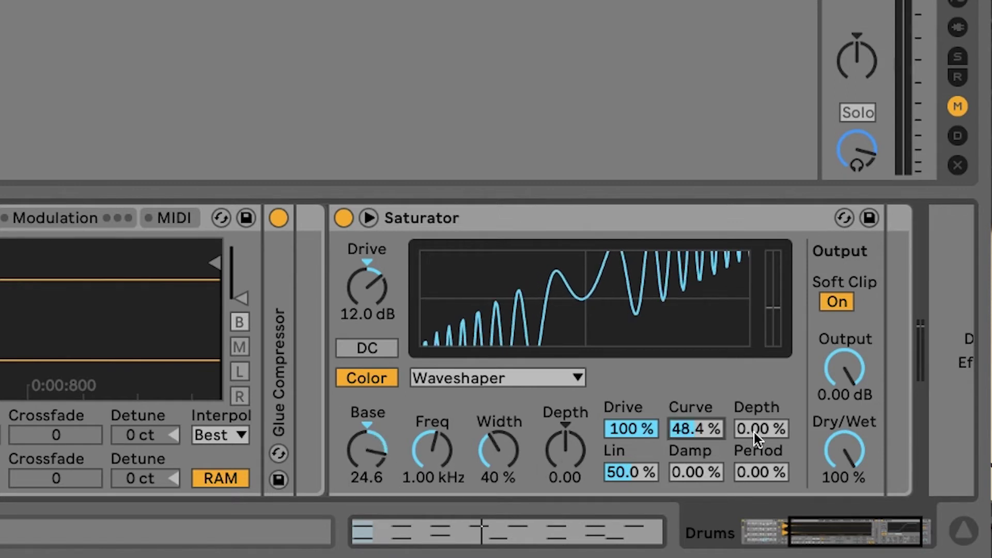
left_click_drag(754, 439, 754, 416)
left_click_drag(655, 469, 640, 469)
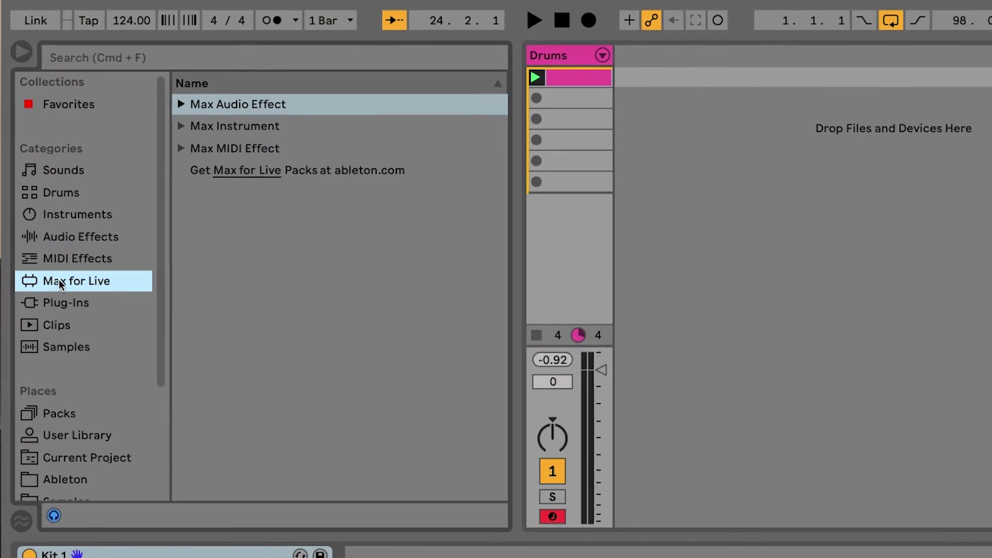
Step: Expand Max Audio Effect and Convolution Reverb.amxd to list its ABLCR and BM7 presets
left_click(181, 105)
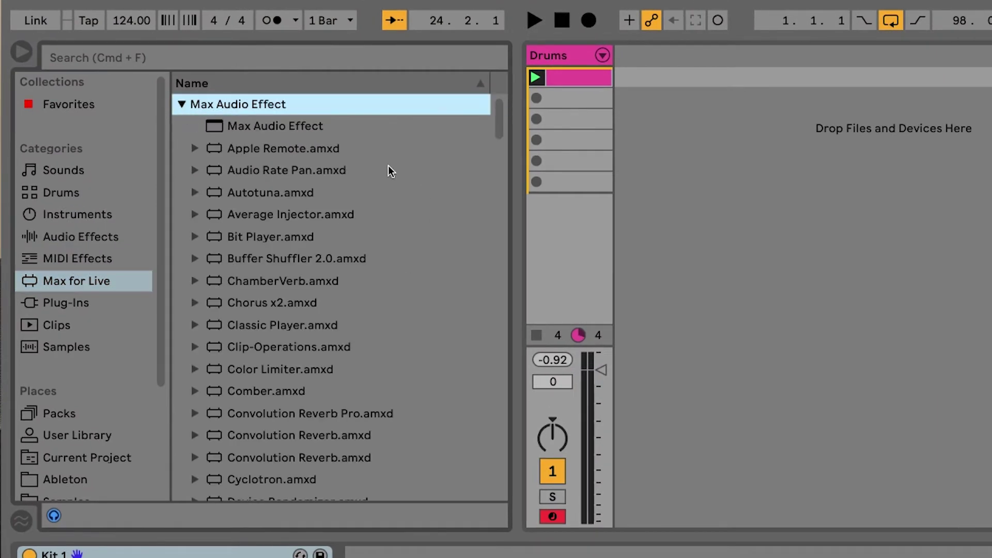
scroll(294, 429, "down", 5)
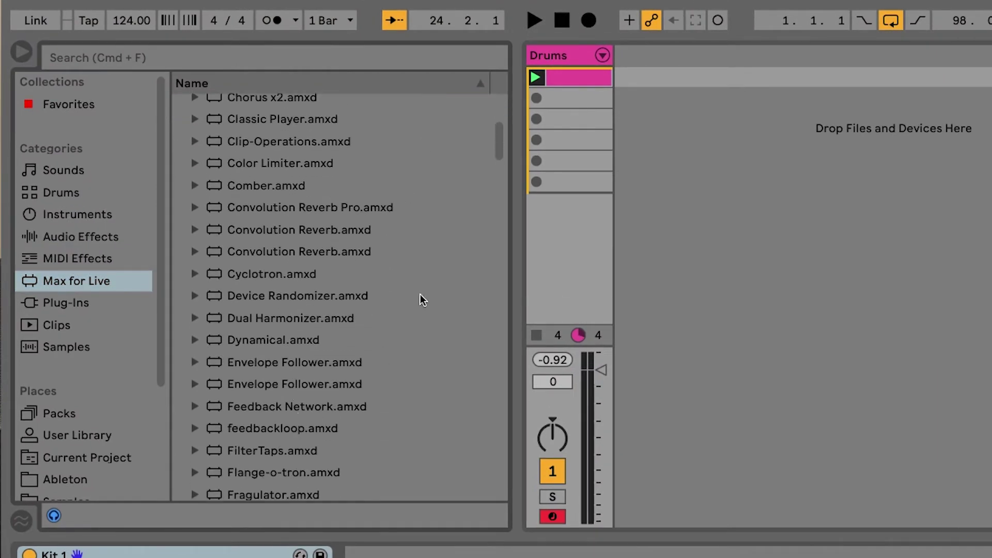
left_click(383, 236)
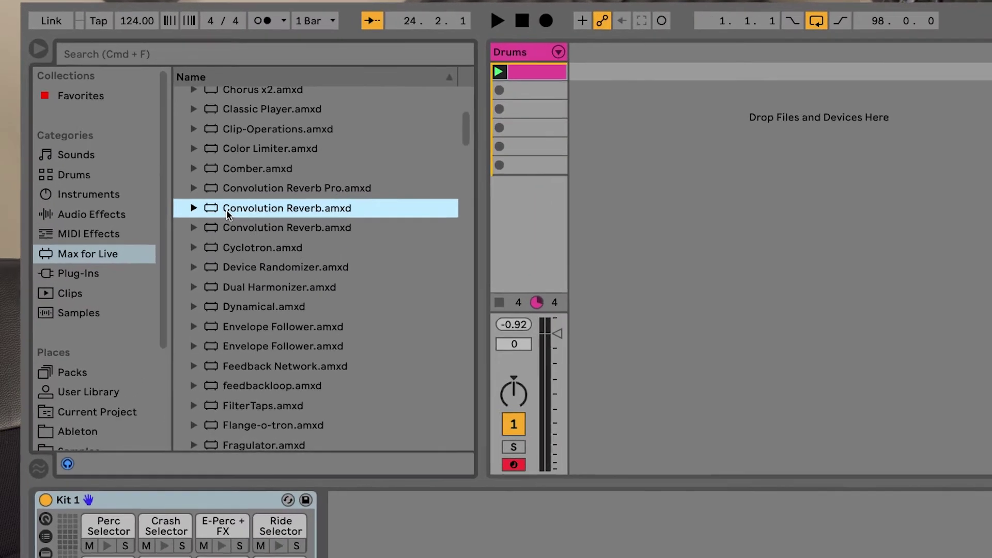
left_click(213, 166)
left_click(195, 230)
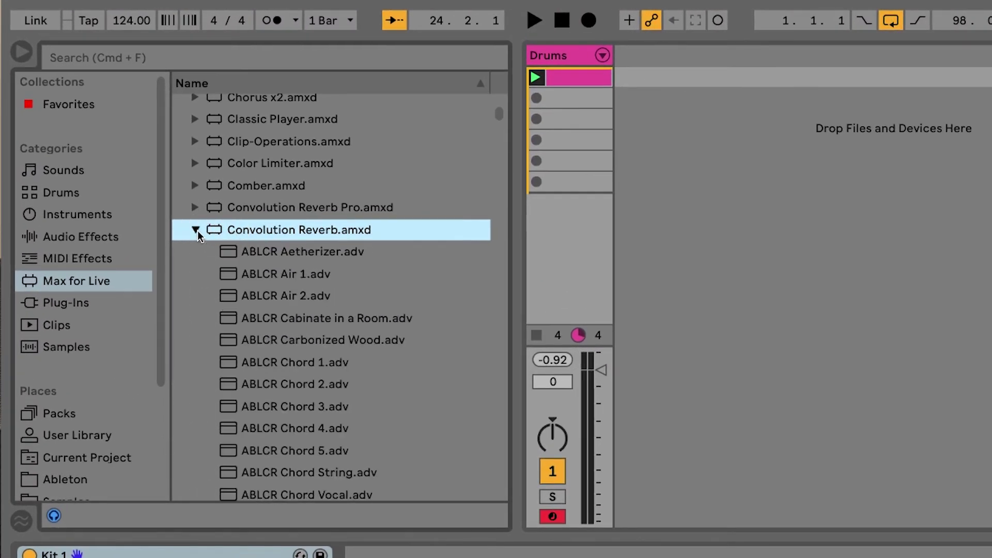
Step: Scroll the reverb presets down to BM7 Vienna Hall.adv and drag it toward the Drums track
scroll(306, 343, "down", 20)
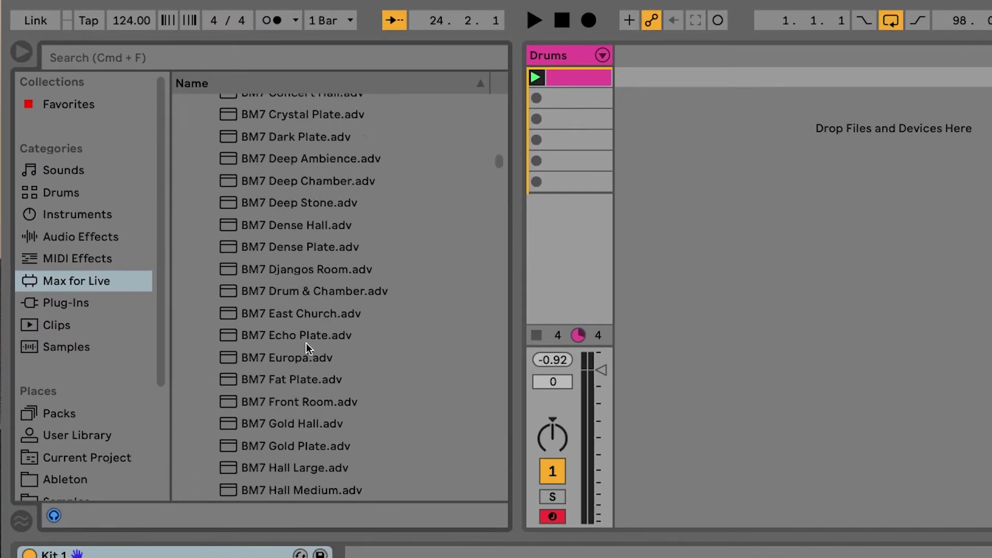
scroll(306, 342, "down", 3)
scroll(306, 342, "up", 10)
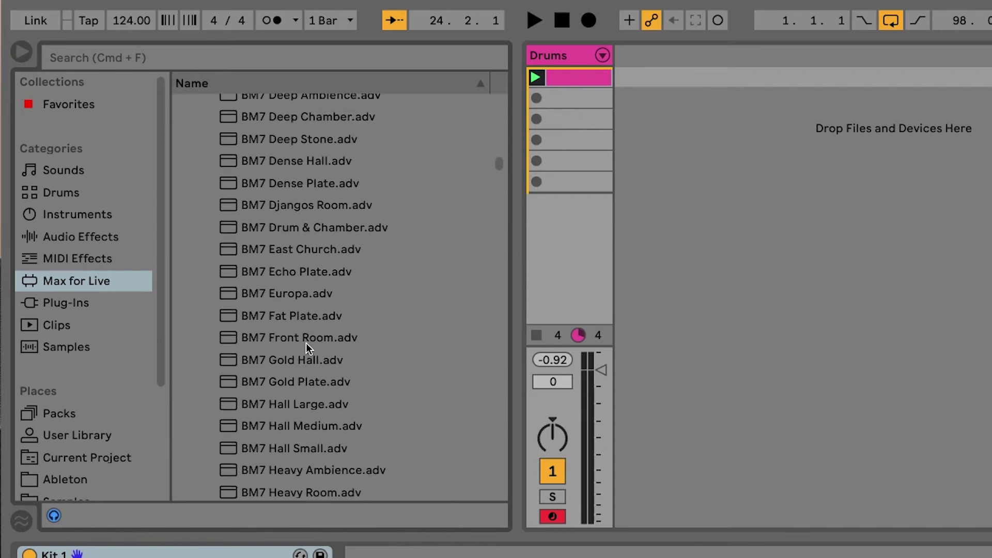
scroll(306, 342, "down", 11)
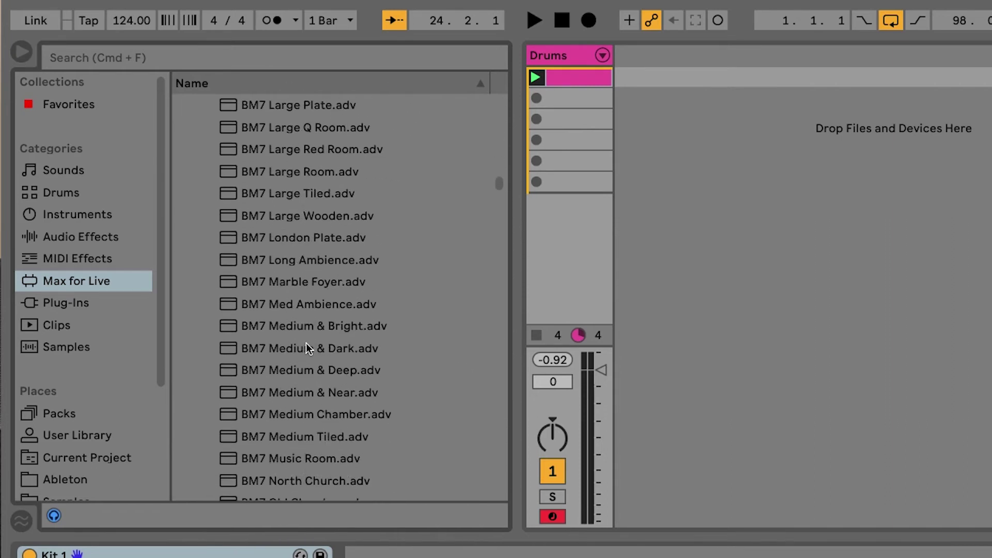
scroll(306, 343, "down", 10)
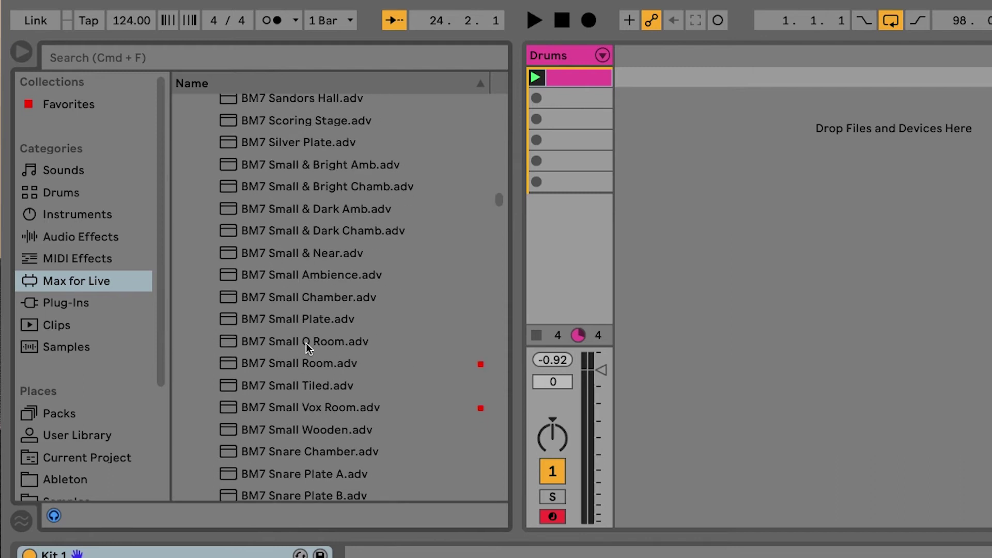
scroll(306, 342, "down", 8)
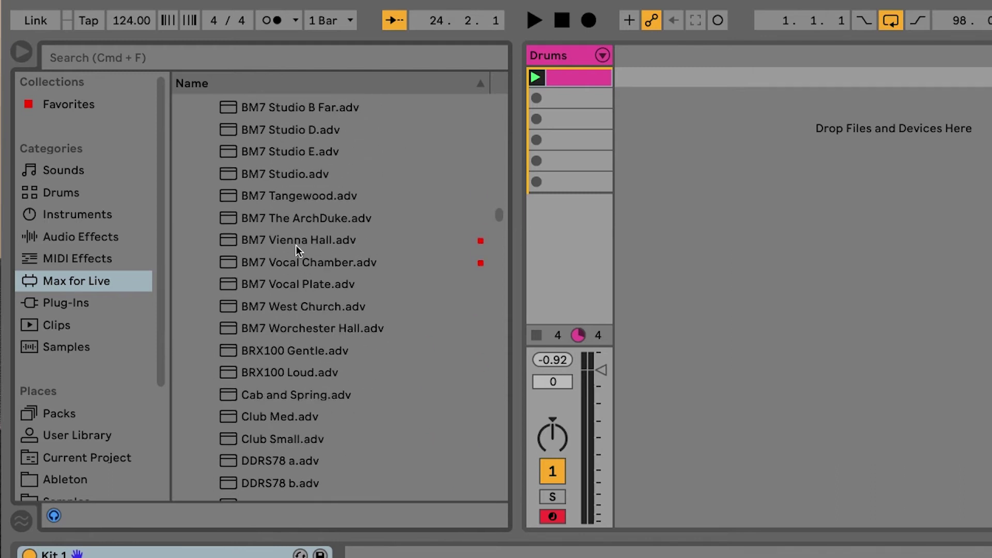
left_click_drag(297, 241, 431, 557)
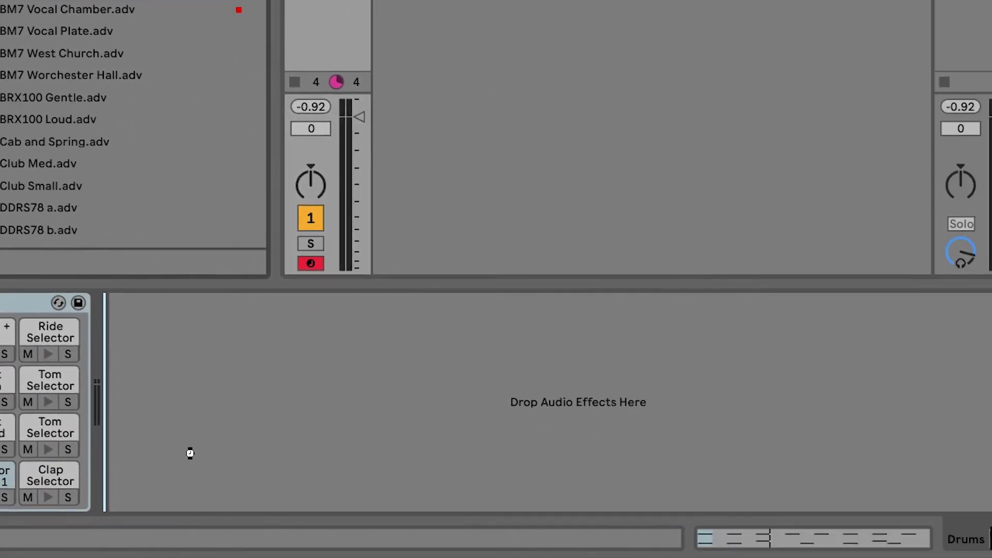
Step: Drop BM7 Vienna Hall into the empty effects chain and set its Dry/Wet to 31.9%
left_click_drag(190, 453, 190, 452)
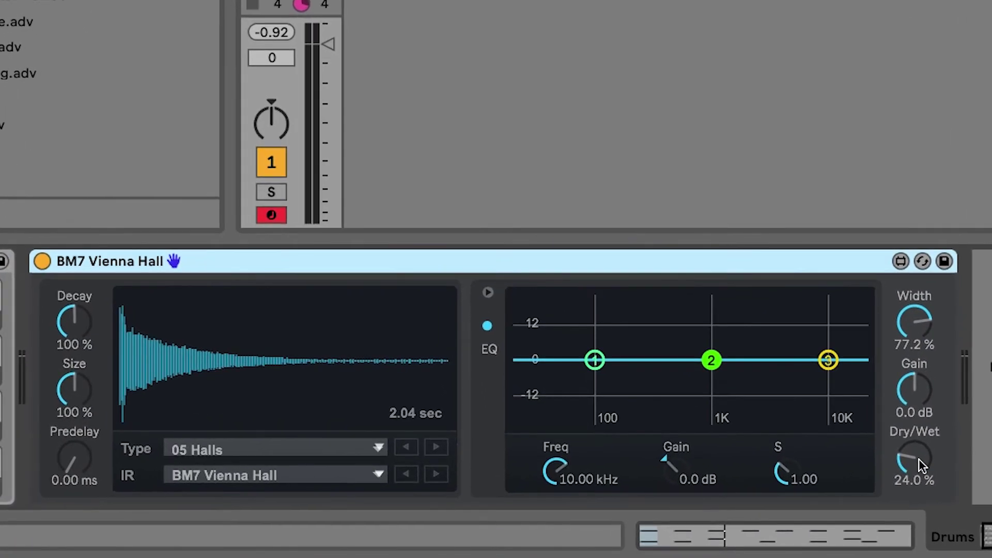
mouse_move(918, 458)
left_mouse_down()
mouse_move(913, 387)
mouse_move(907, 459)
mouse_move(922, 465)
left_mouse_up()
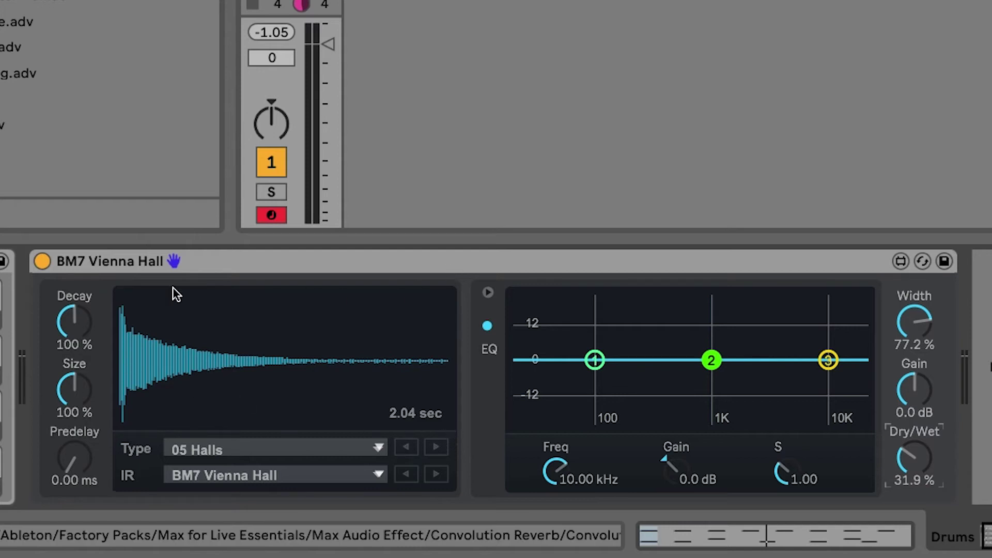
Step: Lengthen the Vienna Hall reverb Decay to 167% while the drums play
left_click_drag(78, 326, 78, 309)
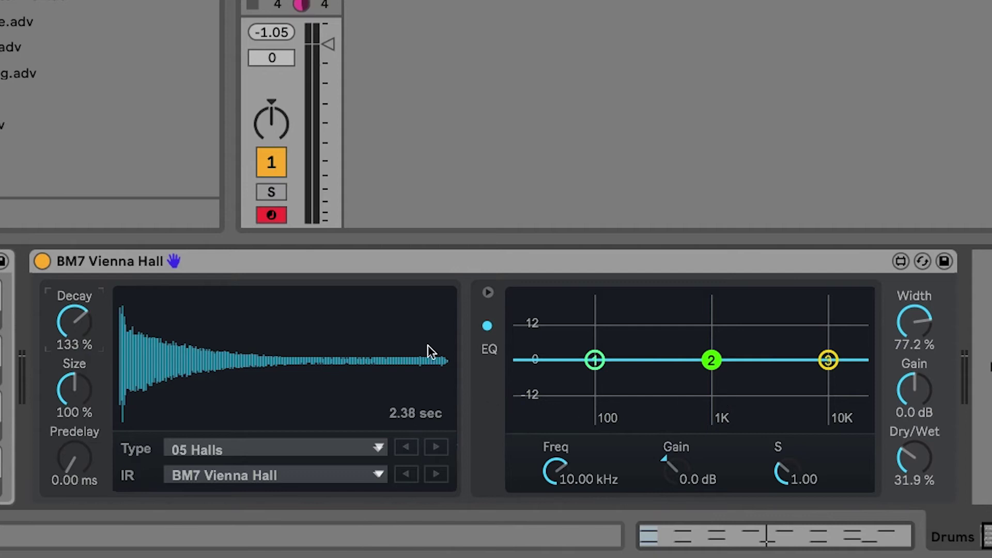
key("space")
left_click_drag(78, 323, 81, 305)
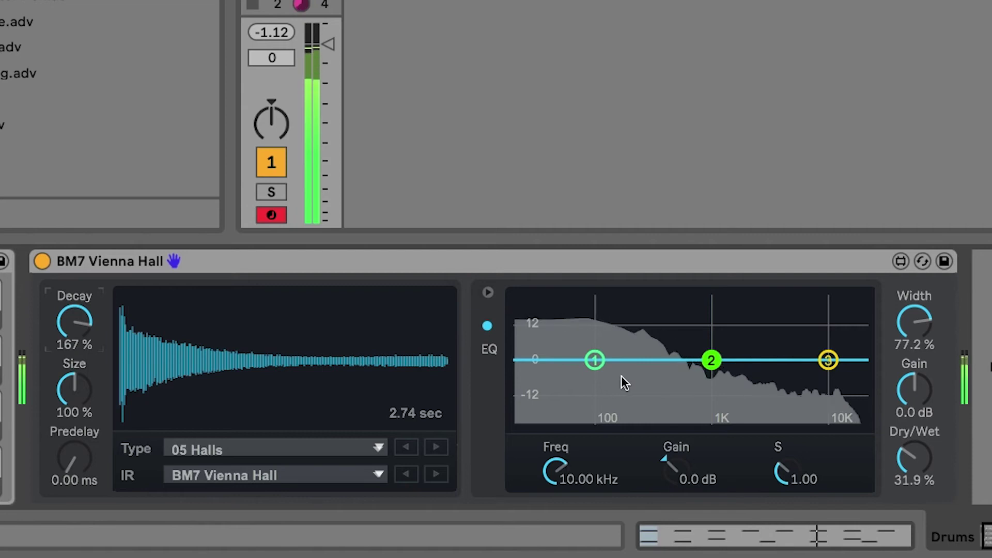
Step: Shape the reverb EQ with a 30 Hz low cut, a slight 2.4 kHz lift and an 18 kHz high cut
left_click_drag(594, 360, 640, 413)
left_click_drag(712, 360, 755, 352)
left_click_drag(827, 360, 820, 414)
key("space")
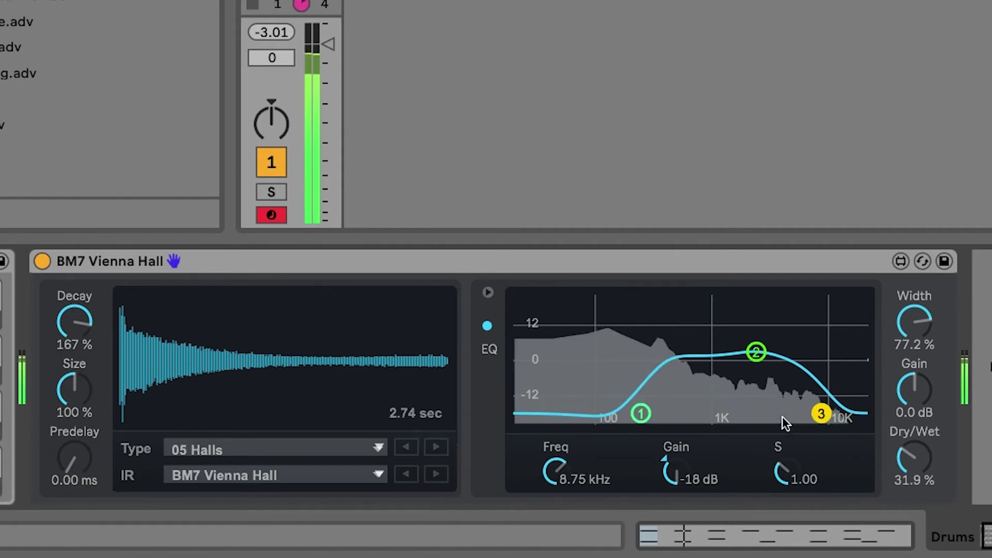
left_click_drag(640, 413, 532, 413)
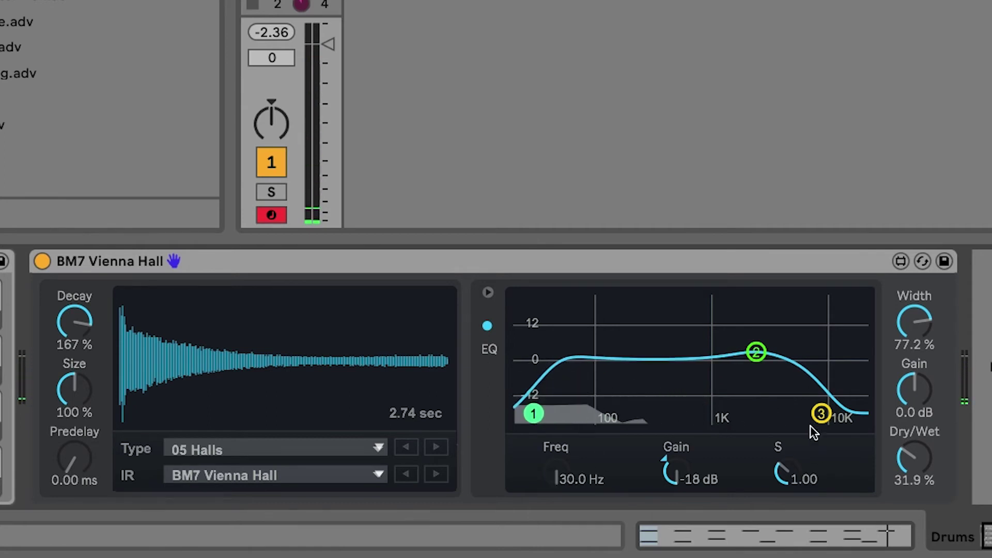
left_click_drag(820, 413, 857, 409)
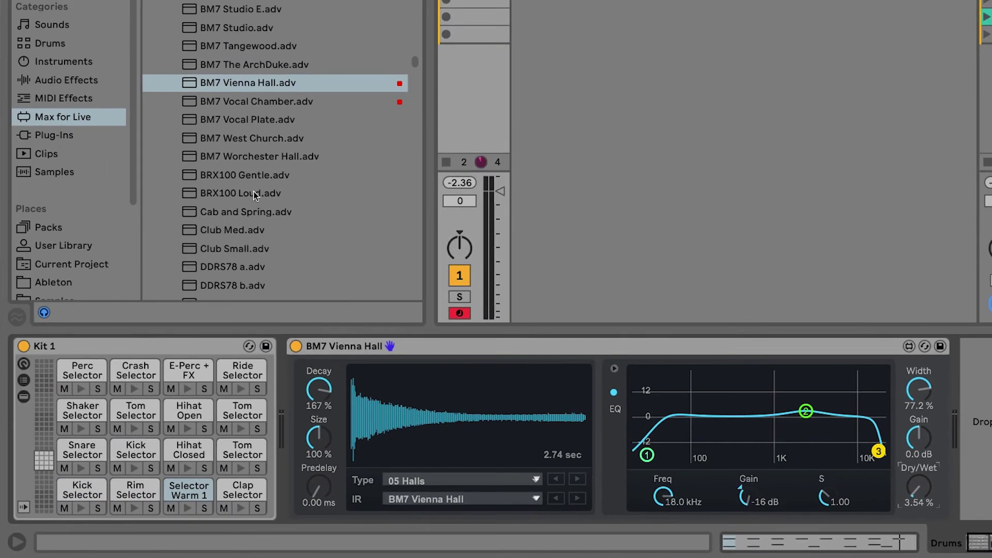
Step: Load BM7 West Church into the reverb and audition it with Dry/Wet around 47%
left_click(223, 143)
left_click_drag(431, 423, 383, 346)
key("space")
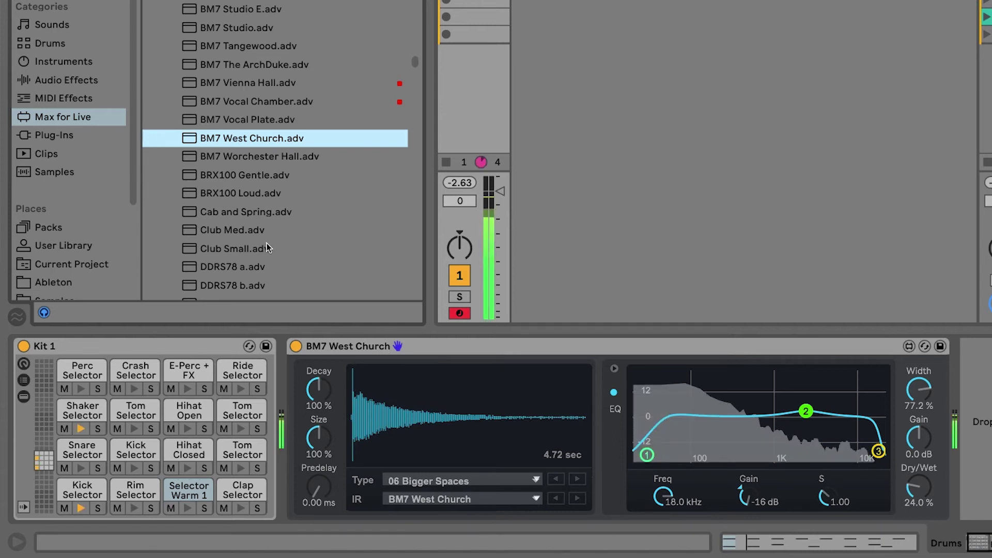
left_click_drag(918, 488, 919, 468)
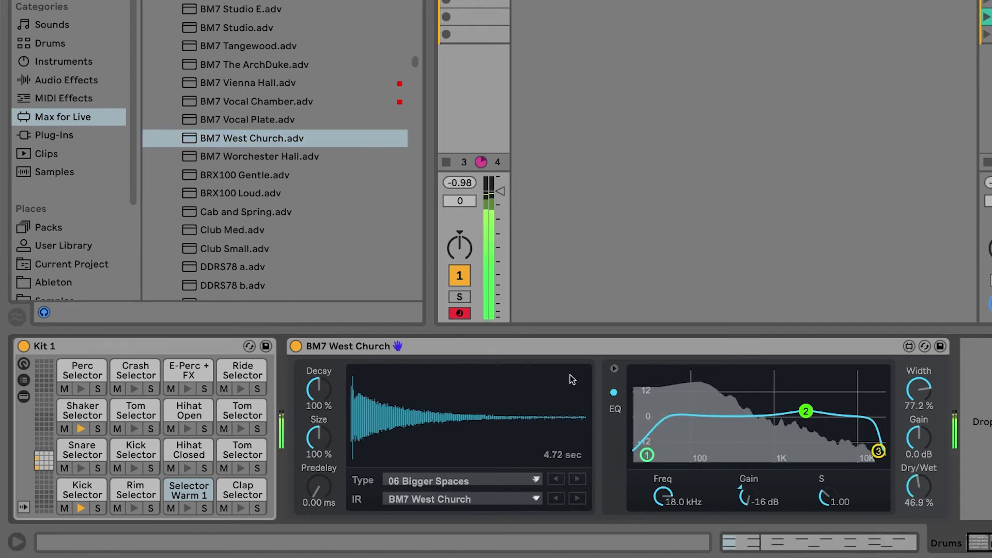
Step: Audition the ECRR Smokey Alto Plate and ECRR Very Large Cathedral presets on the reverb
scroll(258, 214, "down", 10)
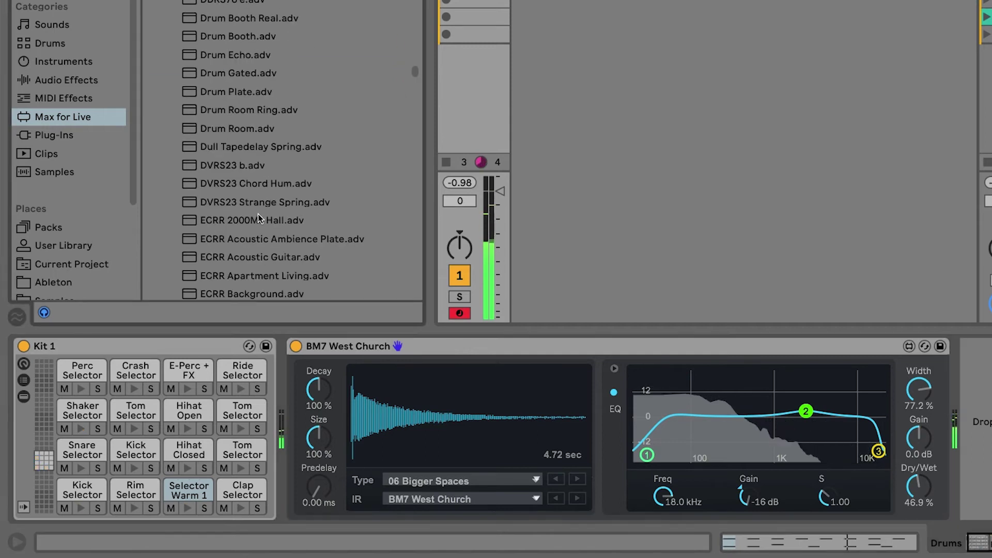
scroll(250, 178, "down", 10)
scroll(250, 178, "down", 3)
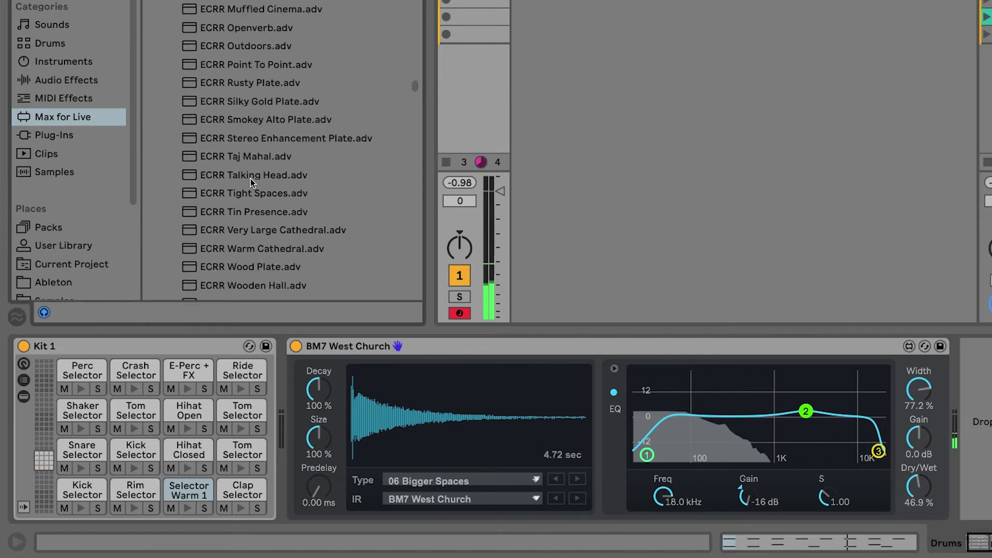
left_click_drag(262, 122, 370, 342)
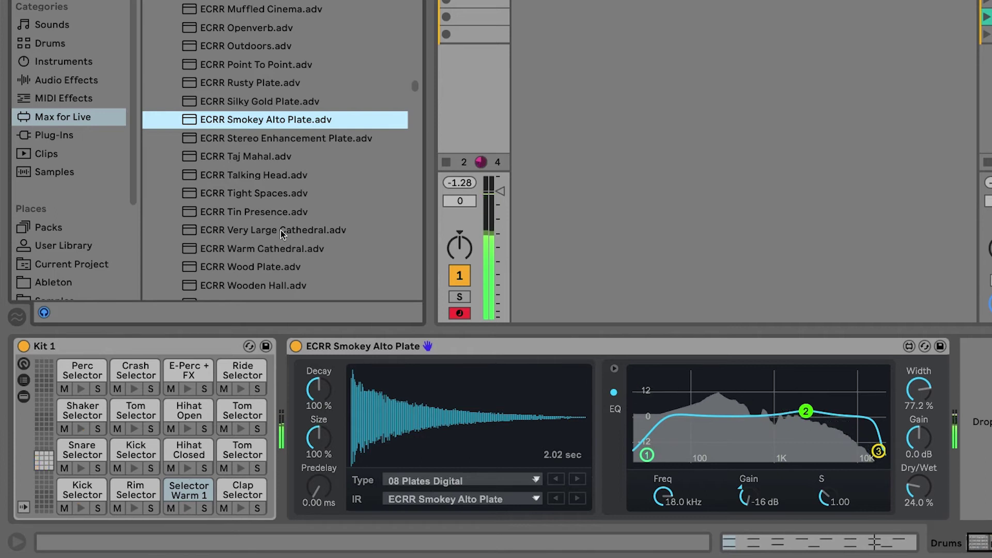
left_click(236, 233)
left_click_drag(237, 233, 364, 350)
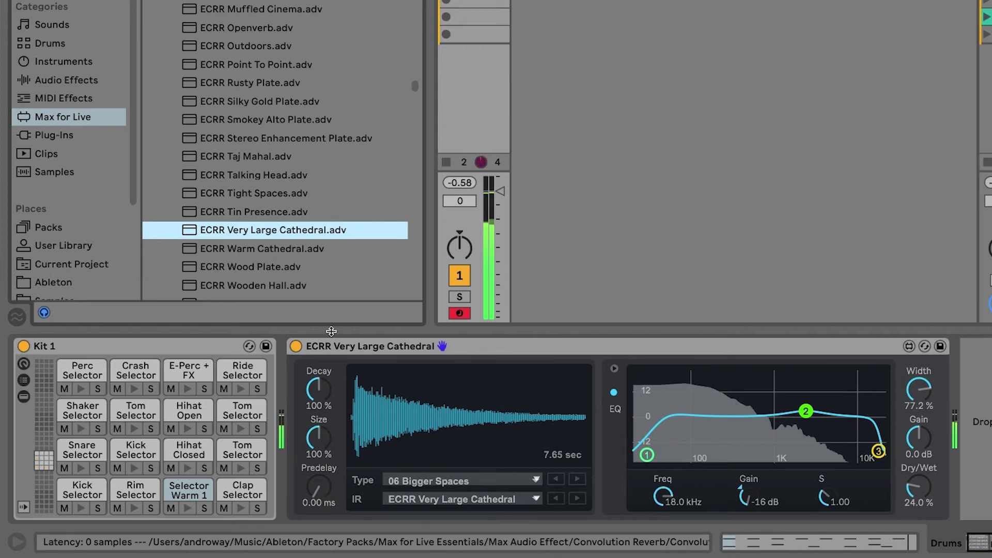
Step: Load BM7 Stone Quarry into the reverb and raise its Dry/Wet to 38.2%
scroll(324, 278, "up", 10)
left_click(248, 222)
scroll(323, 278, "down", 4)
scroll(283, 163, "up", 5)
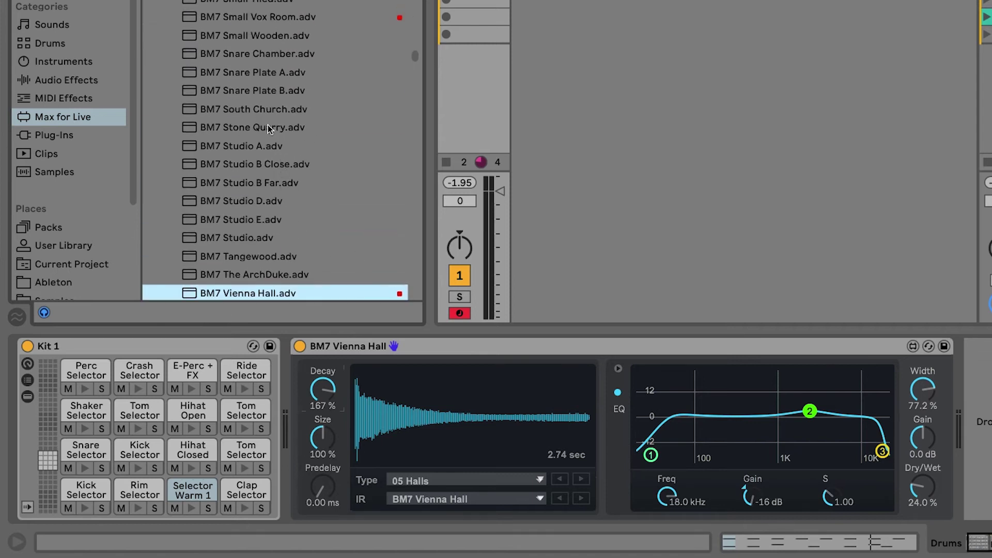
double_click(267, 128)
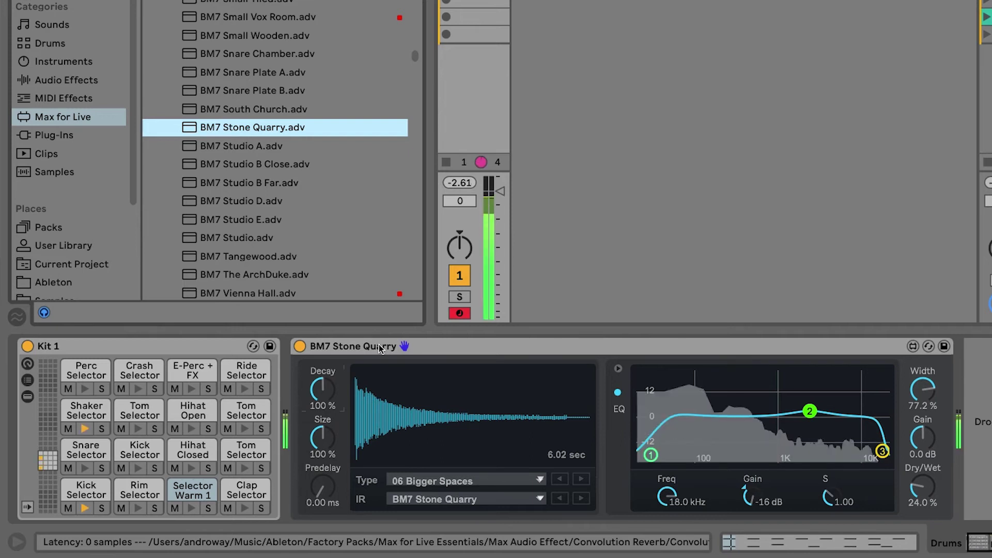
left_click_drag(928, 497, 928, 489)
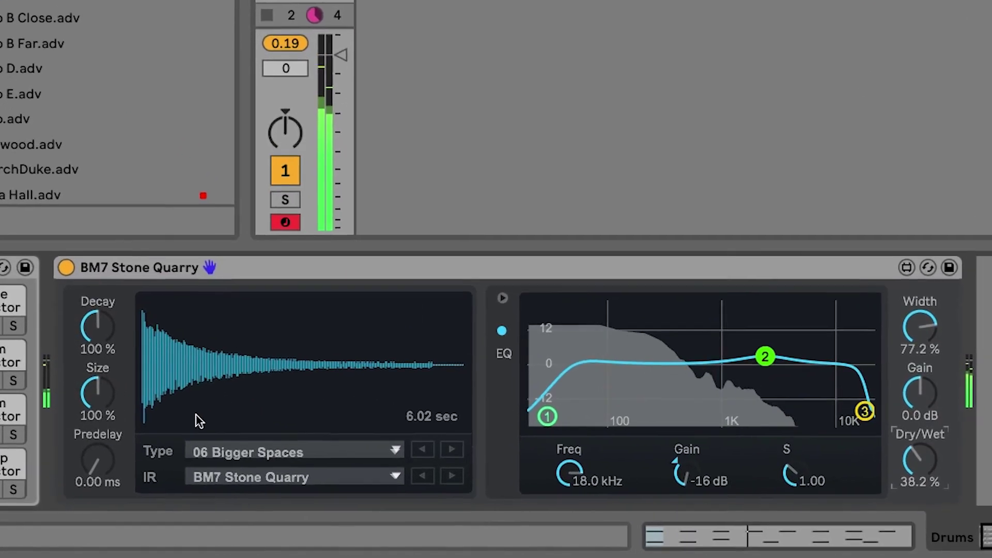
Step: Set the reverb Type to 01 Real Places and the impulse to St Patricks Church 1 LR
left_click(222, 452)
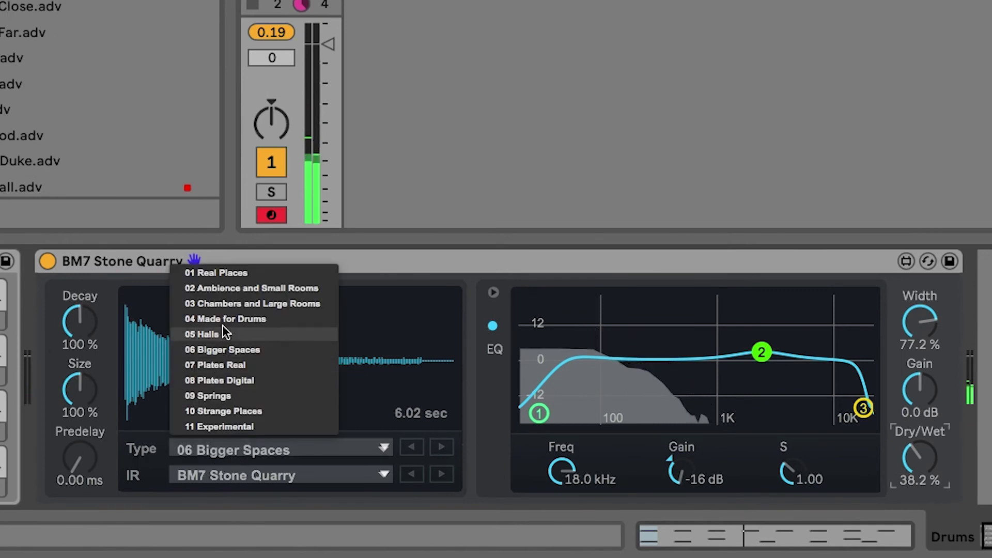
left_click(227, 457)
left_click(227, 458)
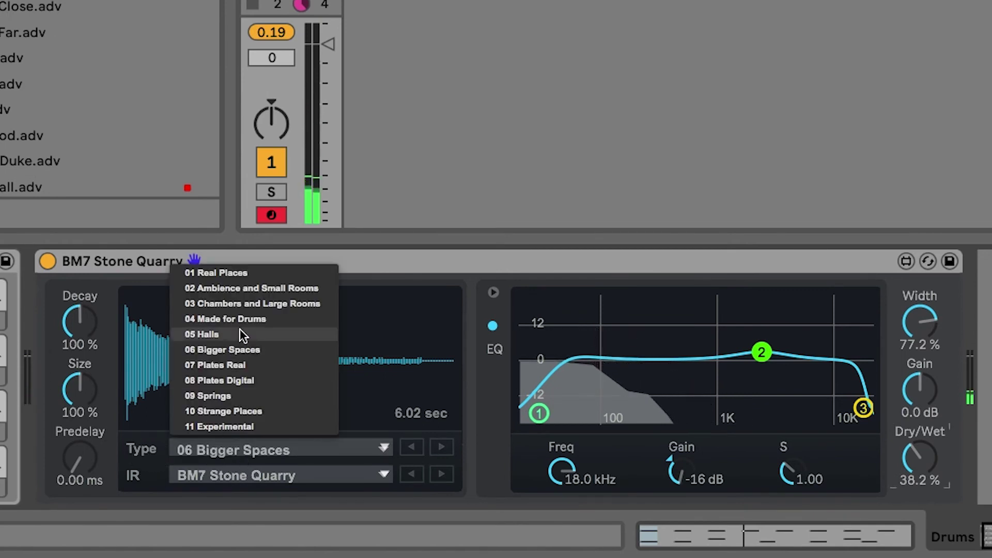
left_click(222, 274)
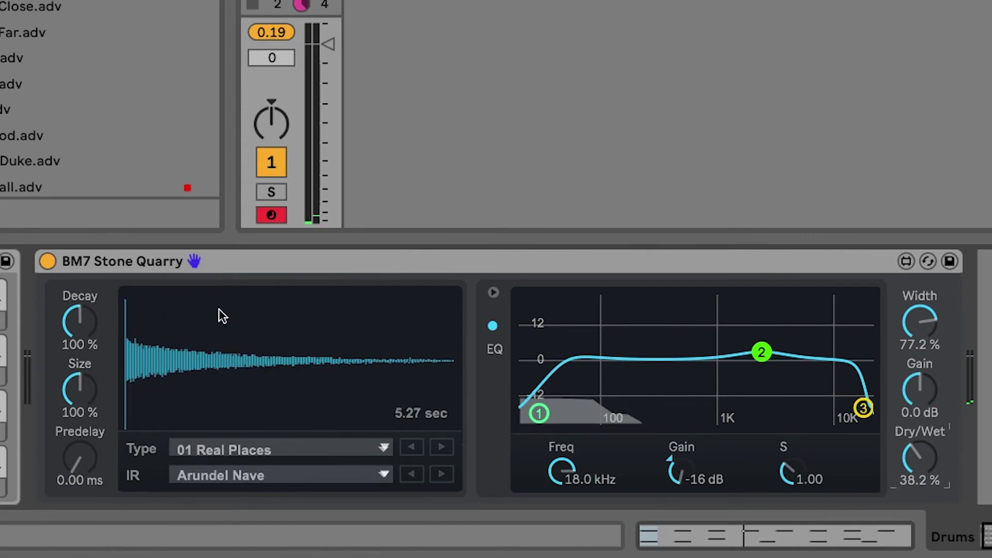
left_click(212, 475)
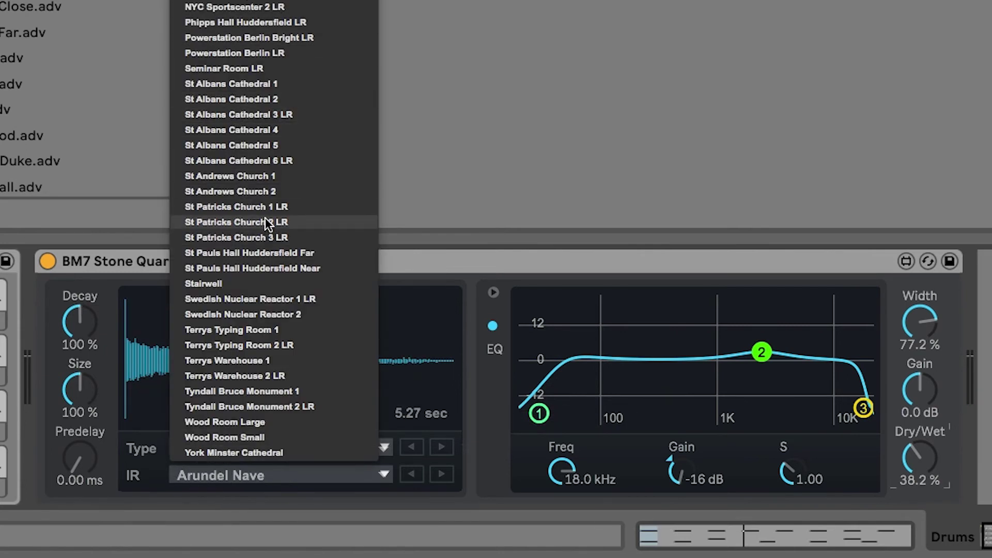
left_click(225, 206)
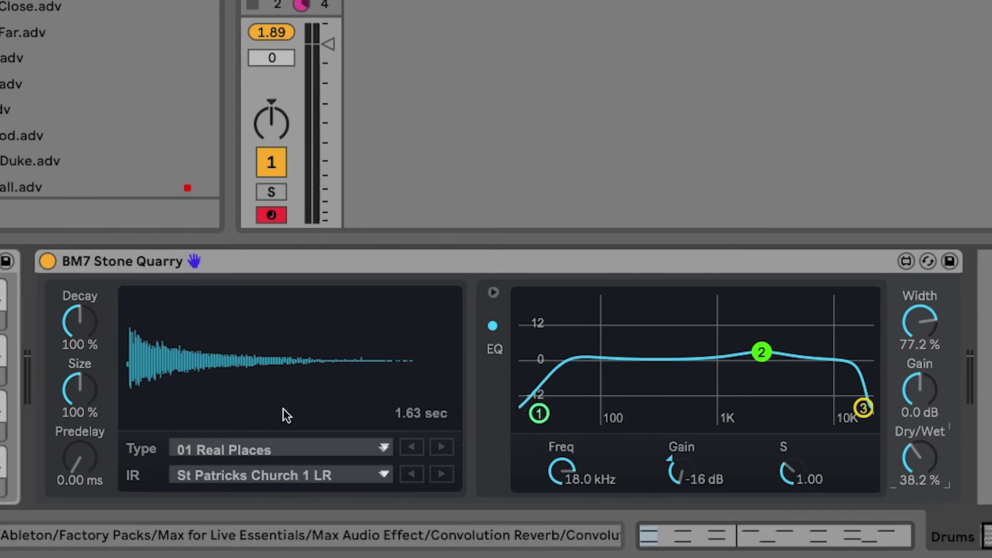
Step: Load the ABLCR Strange Echo impulse from the 11 Experimental category into BM7 Stone Quarry
left_click(217, 450)
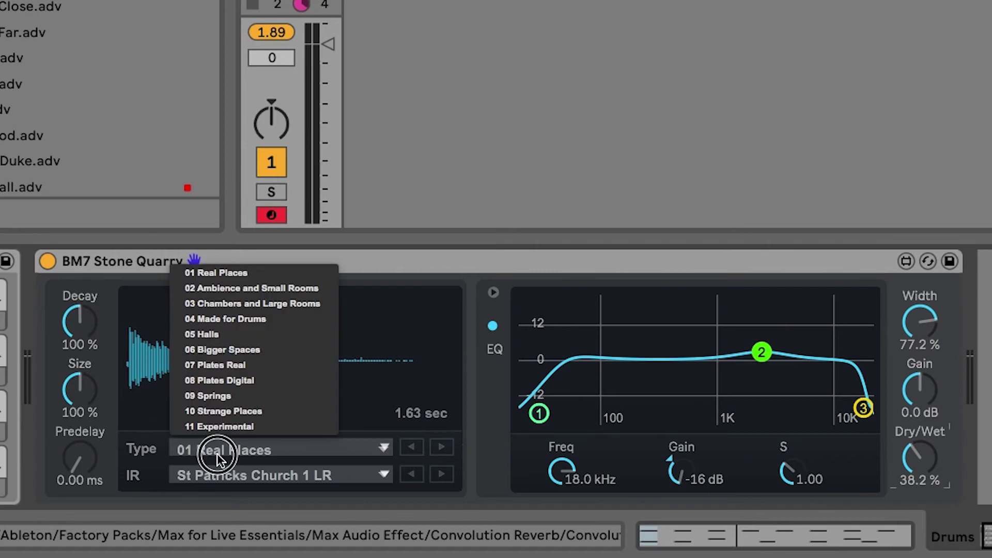
left_click(246, 428)
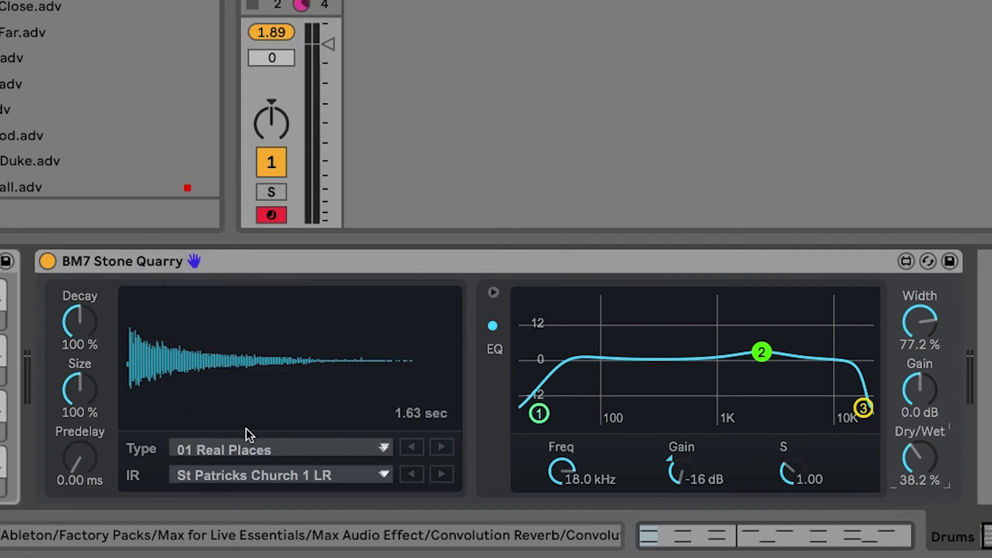
left_click(232, 473)
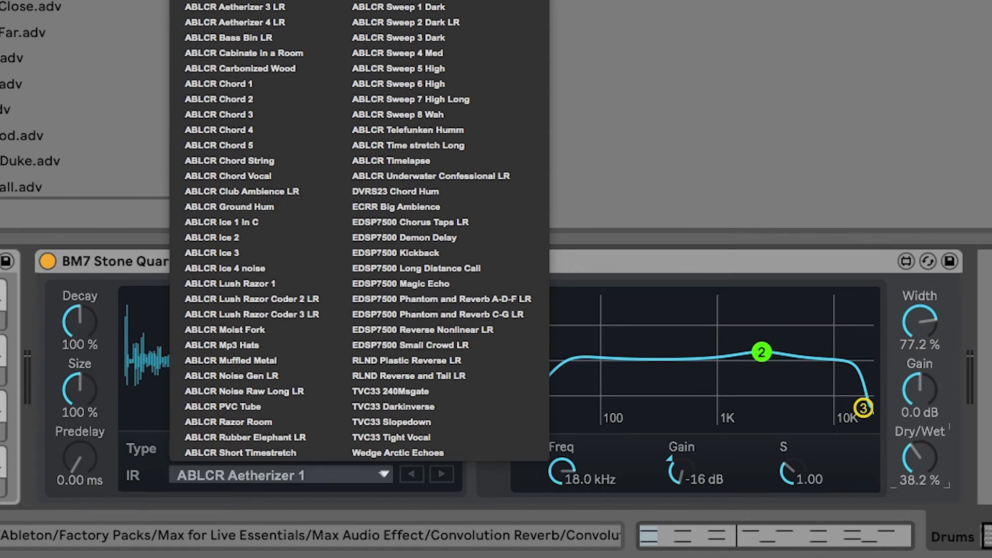
left_click(395, 2)
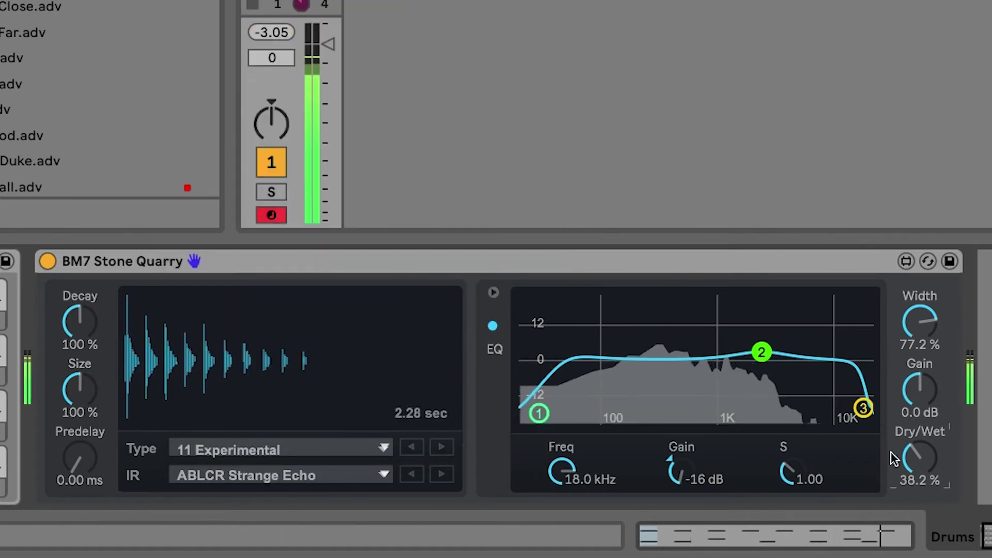
Step: Raise the reverb's Dry/Wet to about 49% and select the BM7 Stone Quarry device
mouse_move(928, 443)
left_mouse_down()
mouse_move(928, 428)
mouse_move(927, 446)
left_mouse_up()
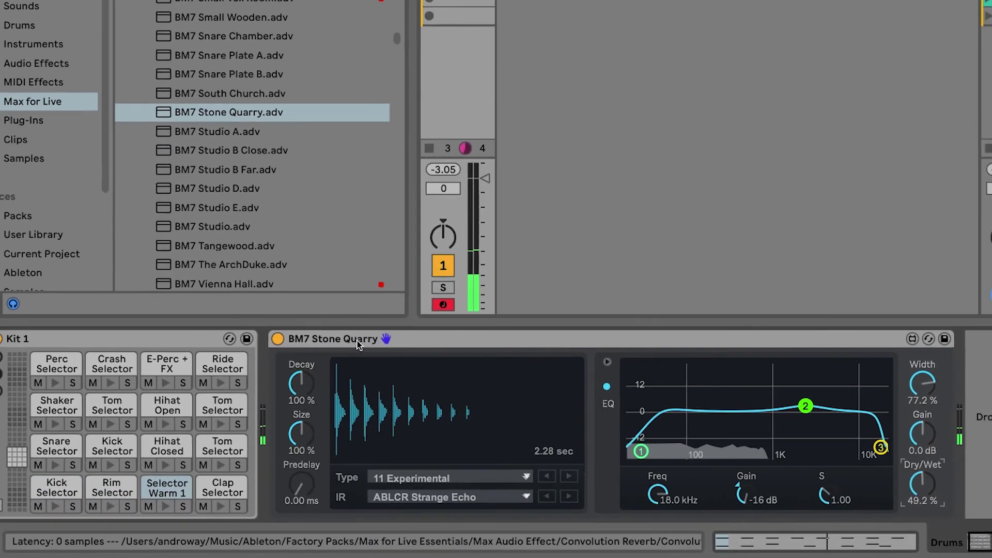
left_click(154, 263)
left_click_drag(253, 450, 191, 492)
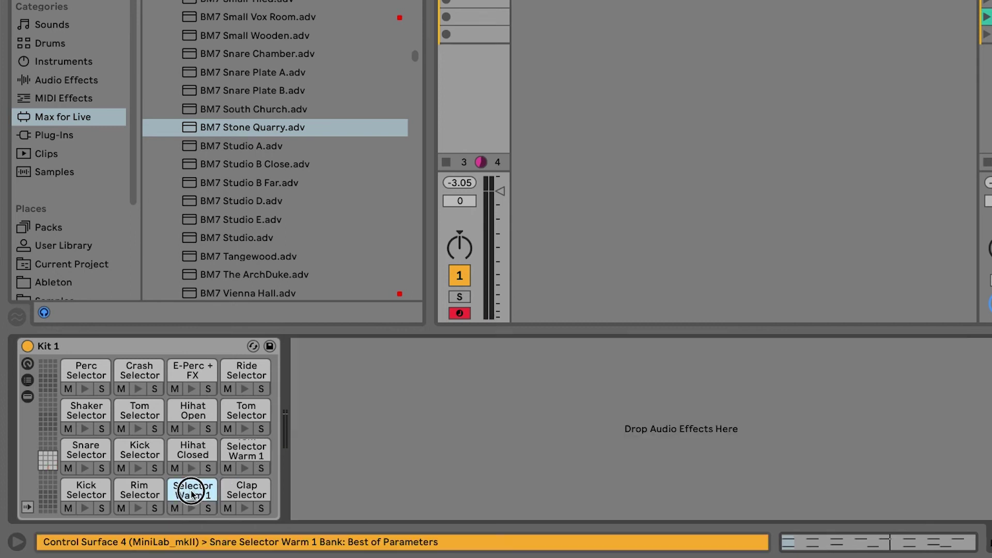
Step: On the Selector Warm 1 snare, switch BM7 Stone Quarry's impulse to RLND Reverse and Tail LR
left_click(191, 491)
scroll(464, 438, "right", 10)
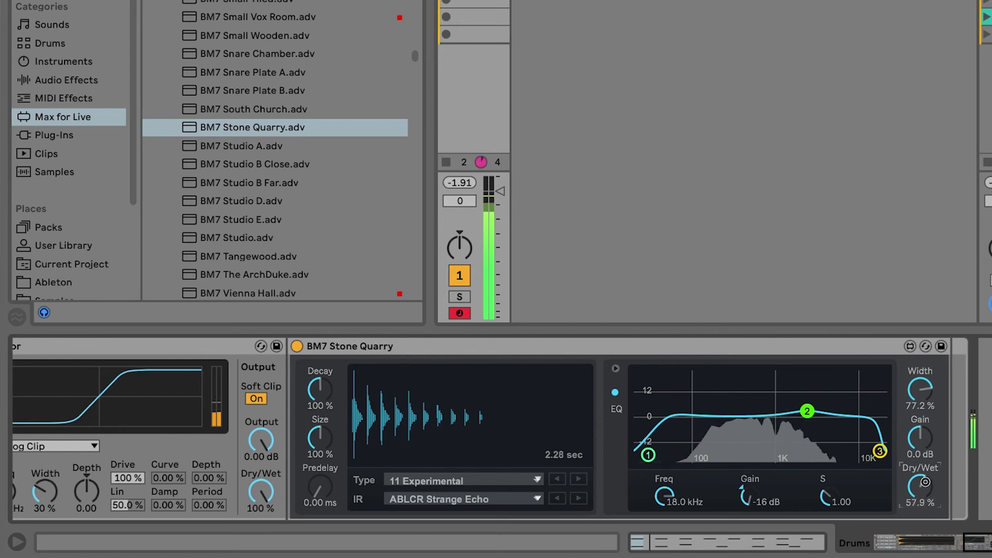
scroll(926, 493, "down", 1)
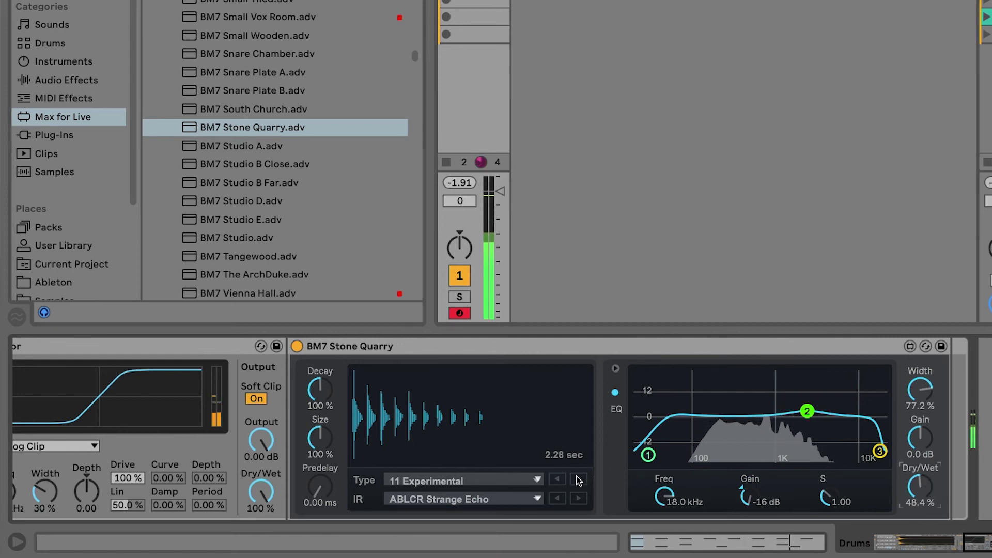
left_click(497, 499)
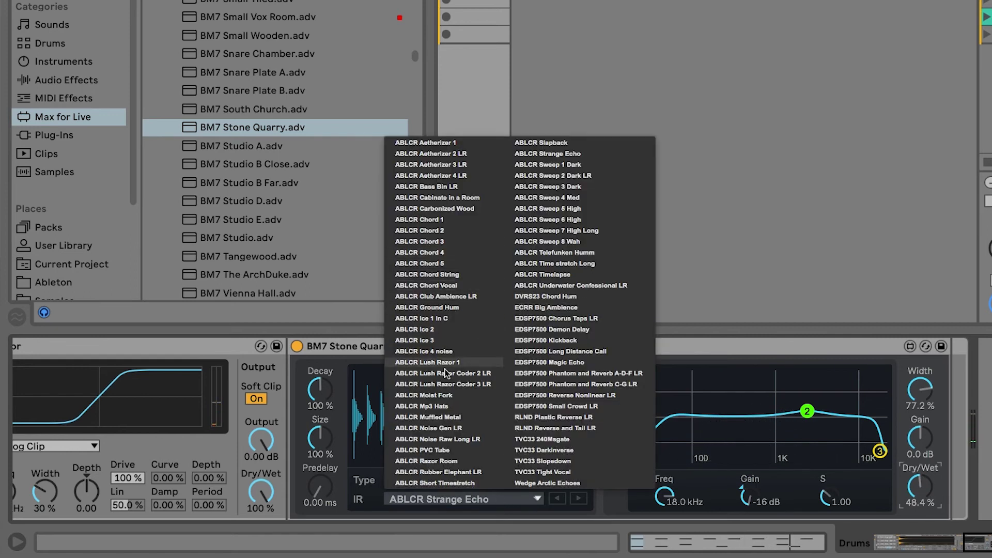
left_click(583, 429)
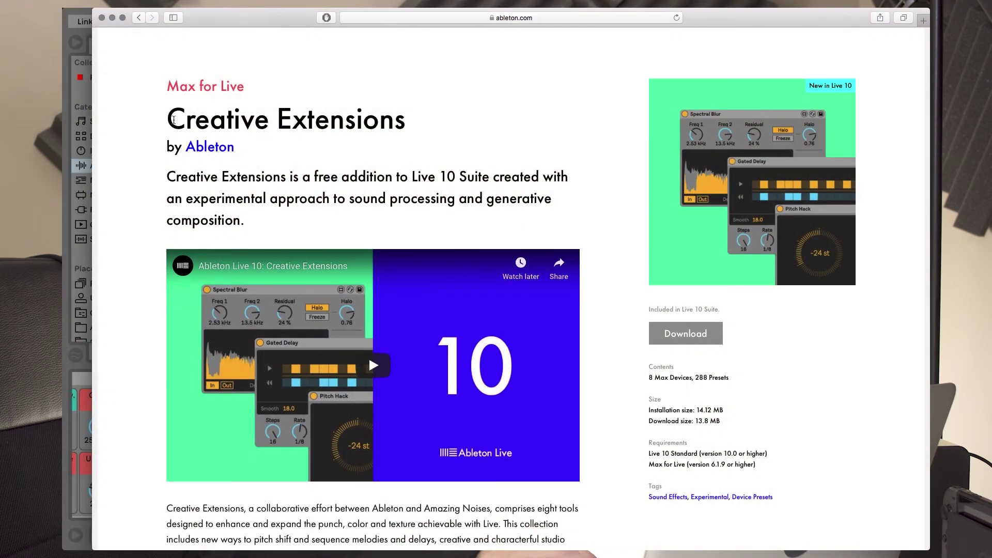
Step: Highlight and then deselect the Creative Extensions heading on ableton.com
left_click_drag(173, 119, 407, 110)
left_click(529, 168)
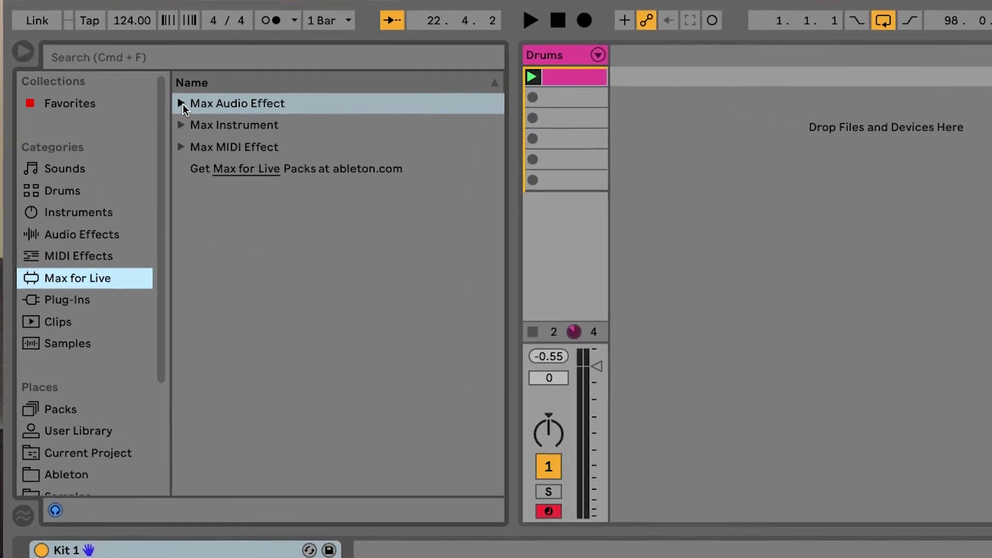
Step: Expand Max Audio Effect, find Pitch Hack.amxd and load it onto the Drums track after Kit 1
left_click(183, 80)
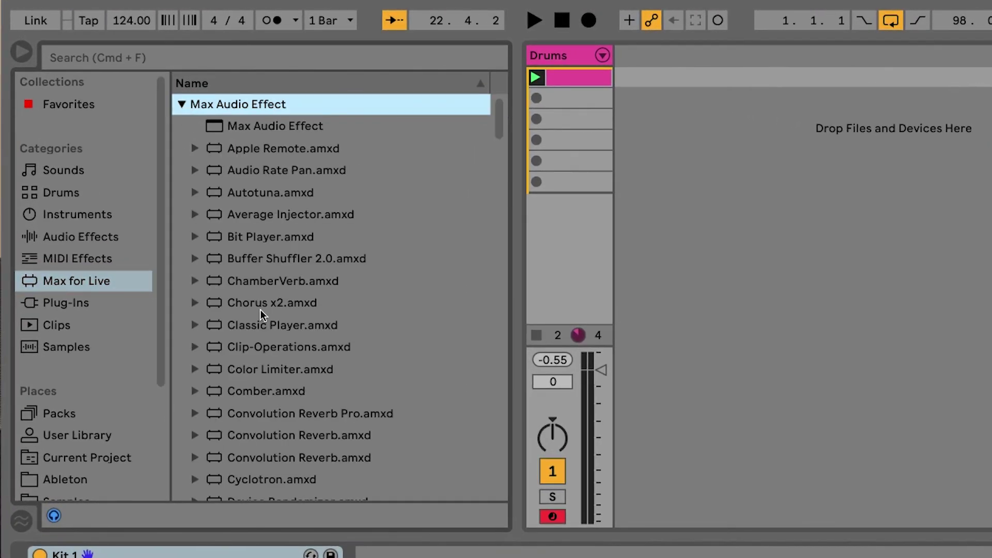
scroll(288, 321, "down", 15)
scroll(288, 321, "down", 10)
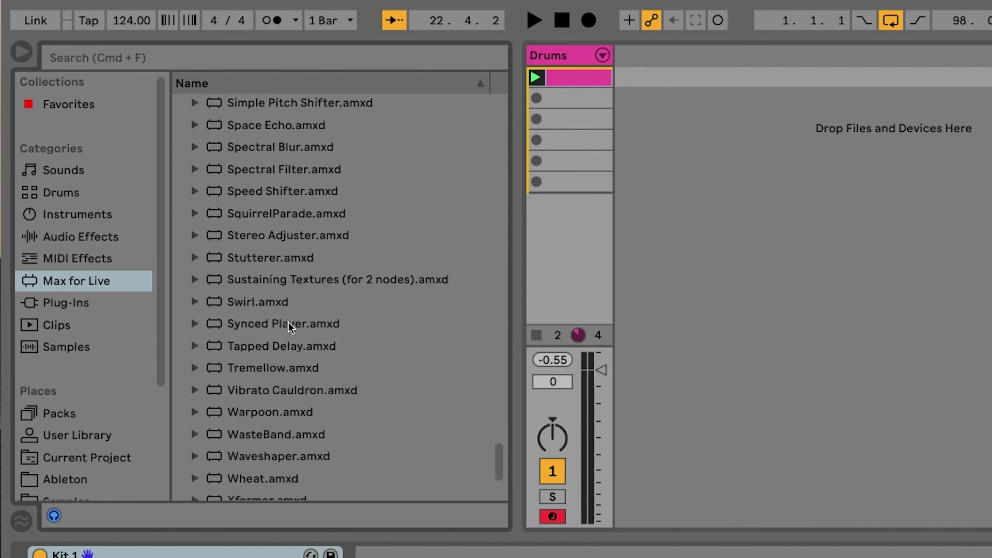
scroll(289, 322, "up", 5)
scroll(288, 321, "down", 2)
left_click(254, 260)
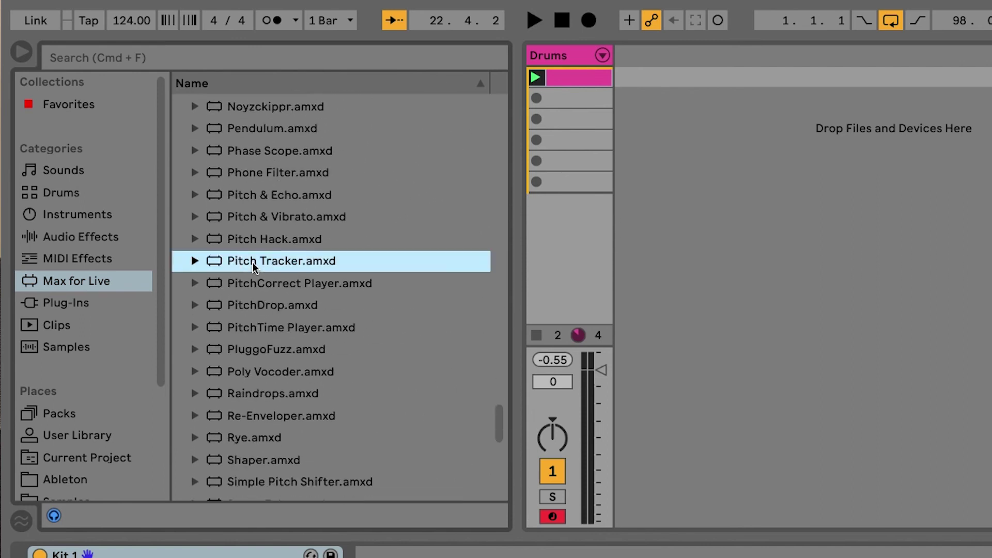
left_click(248, 242)
left_click(195, 239)
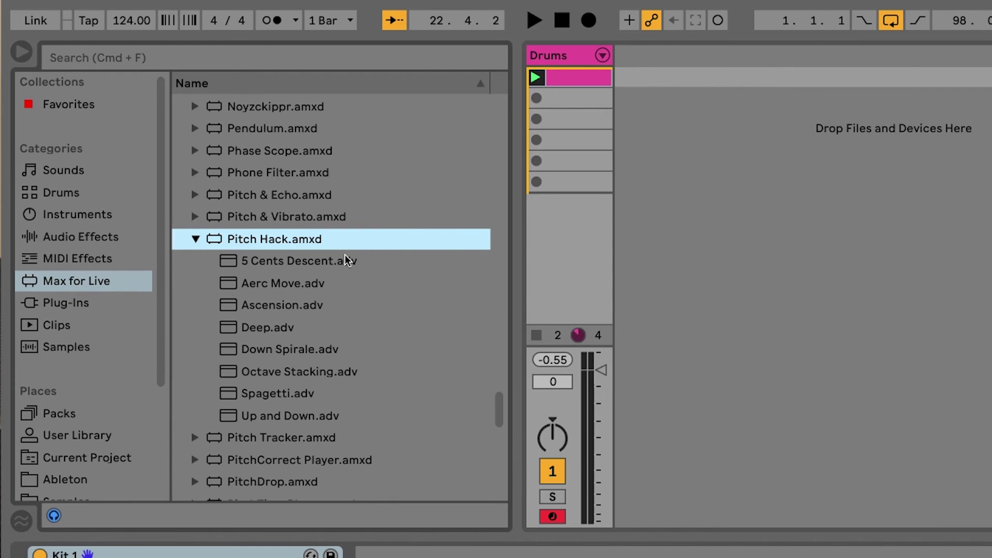
double_click(285, 243)
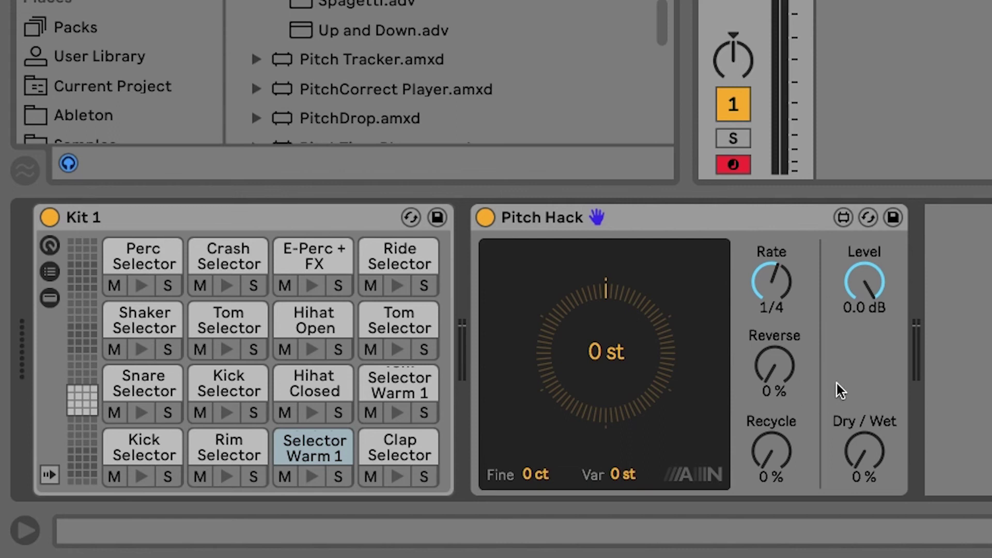
Step: Set Pitch Hack's Dry/Wet to 50%
left_click(783, 369)
type("50")
key("Return")
Step: Start playback, raise Reverse to 100% and step the Rate to 1/16D
left_click(781, 371)
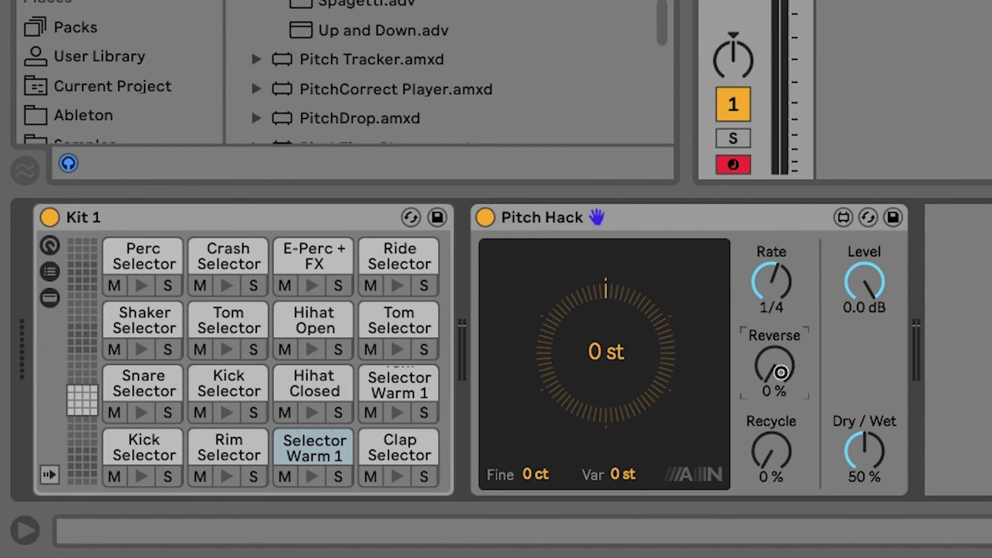
key("space")
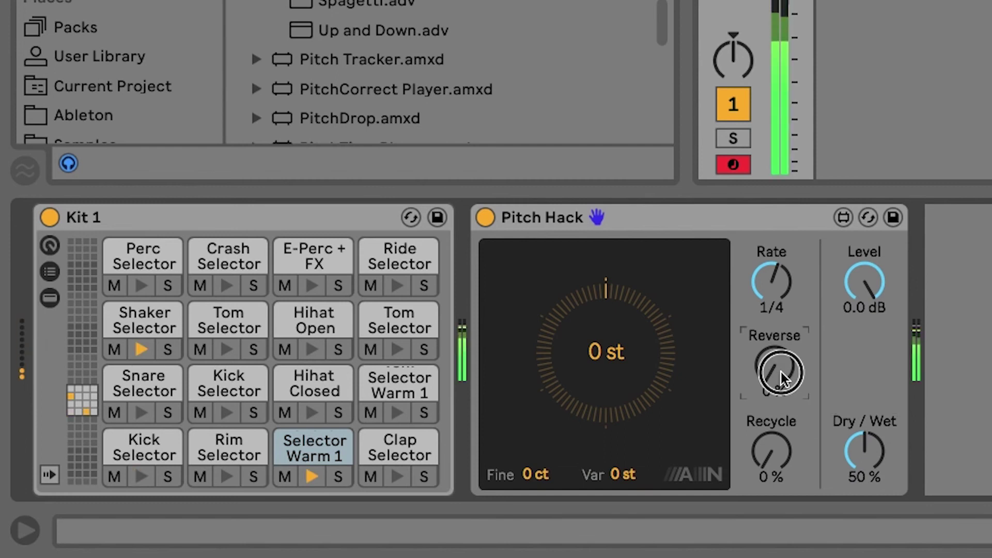
left_click_drag(781, 371, 769, 237)
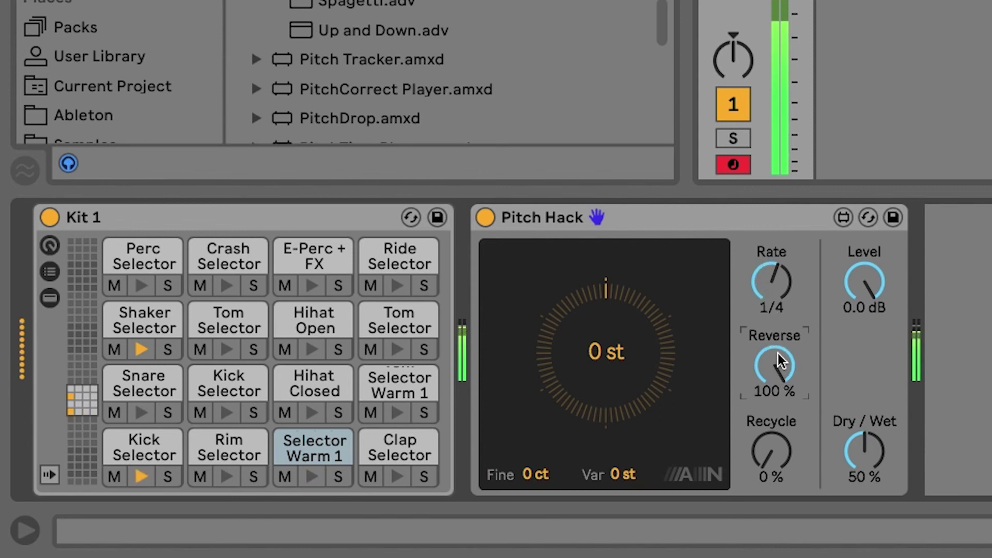
left_click(776, 291)
key("Up")
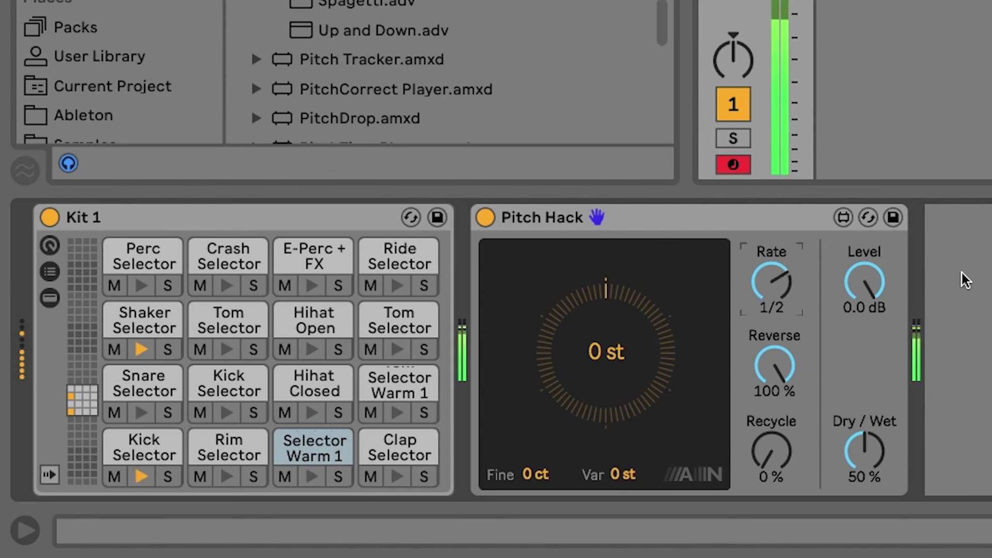
key("Down")
key("Down")
key("Down")
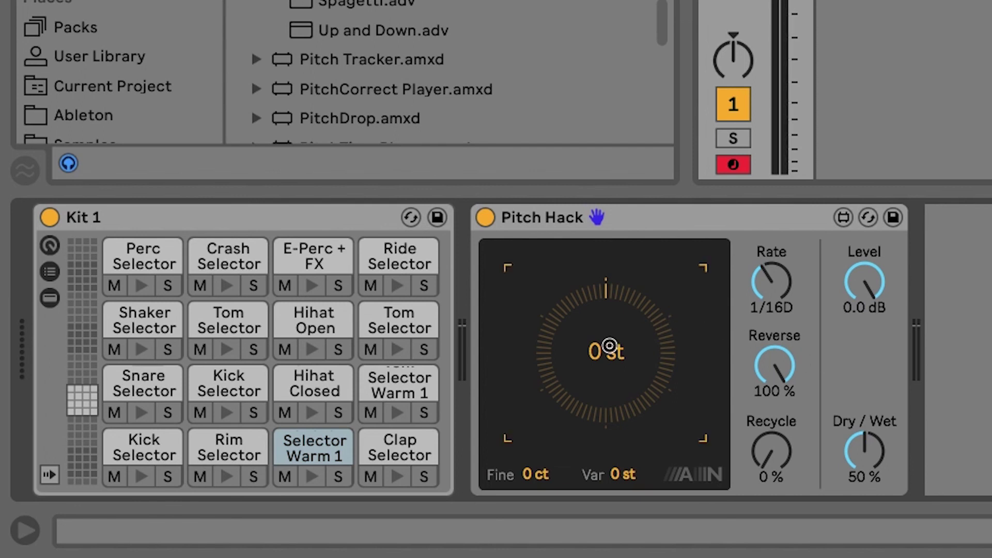
Step: With playback running, set Pitch Hack to +7 st, Rate 1/8D, Fine 78 ct and Var 21 st
key("space")
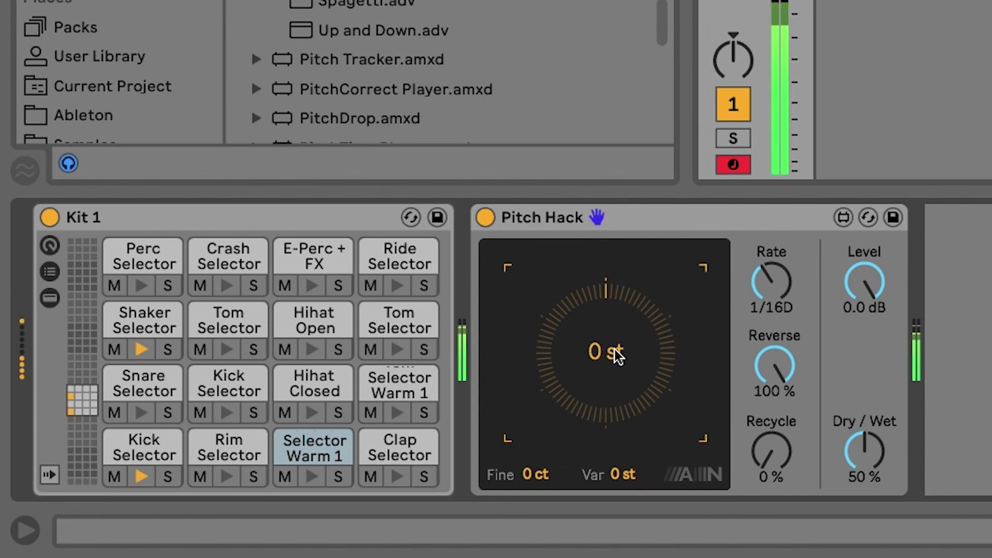
left_click_drag(615, 349, 609, 358)
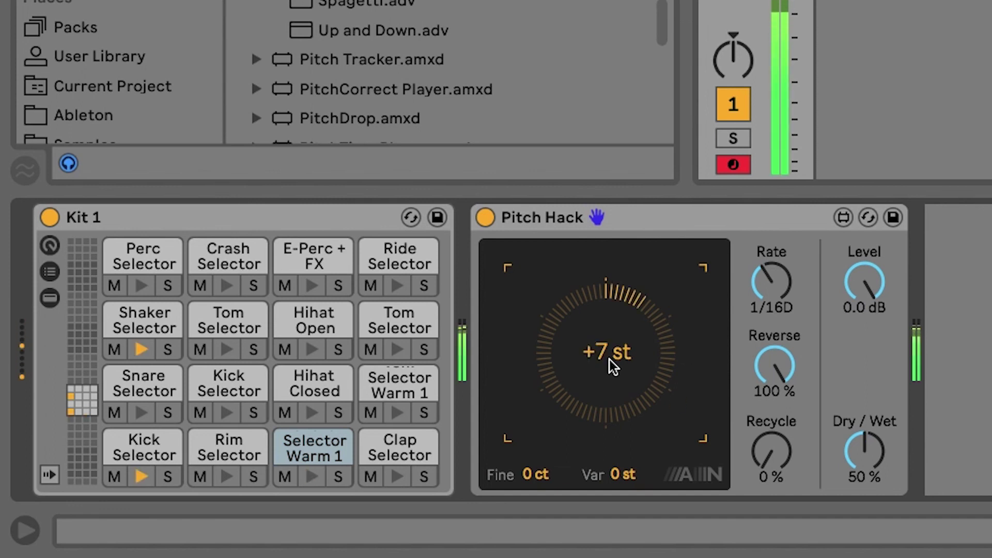
left_click_drag(763, 279, 763, 267)
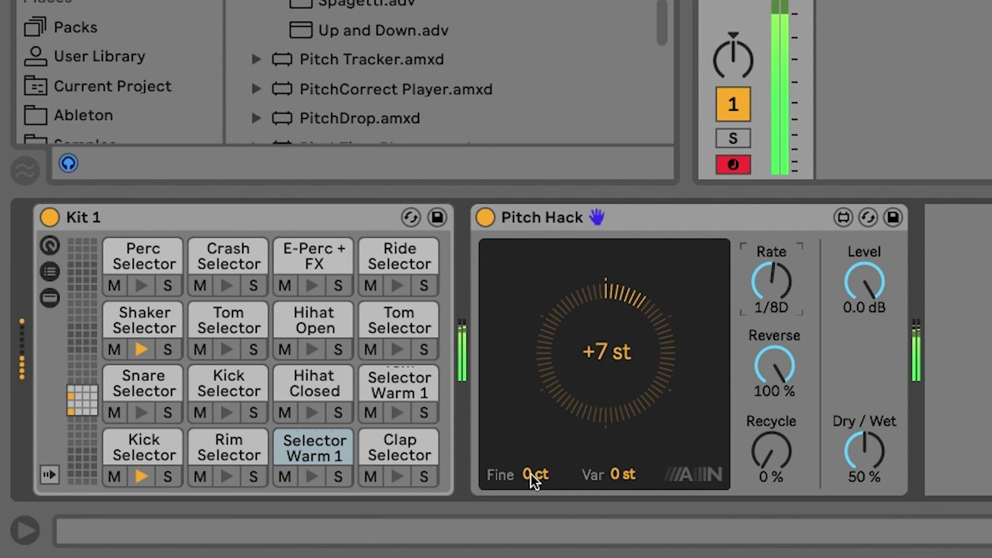
left_click_drag(532, 474, 535, 424)
left_click_drag(616, 477, 617, 390)
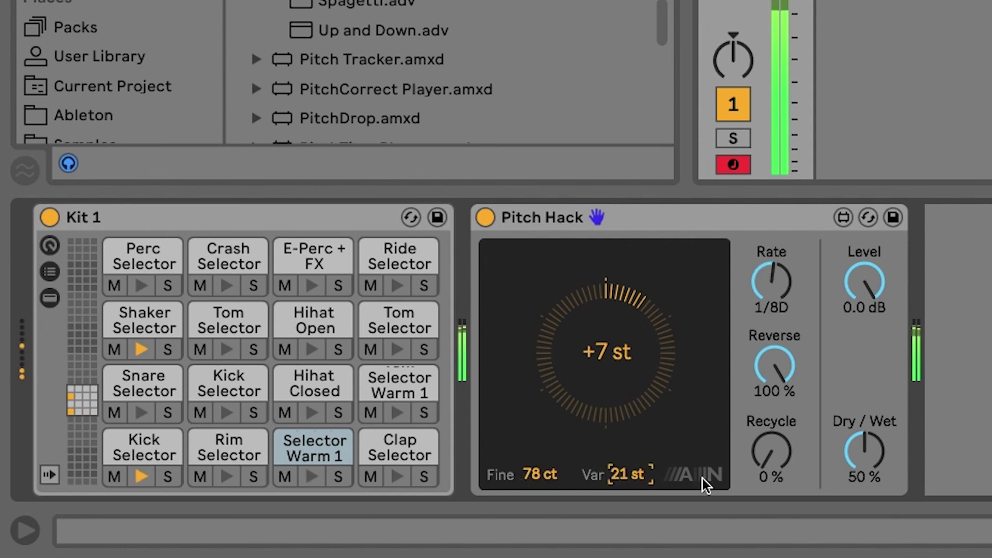
Step: Set Recycle to 26%, Dry/Wet to 100%, and lower the Reverse amount
left_click_drag(754, 470, 756, 443)
left_click(870, 461)
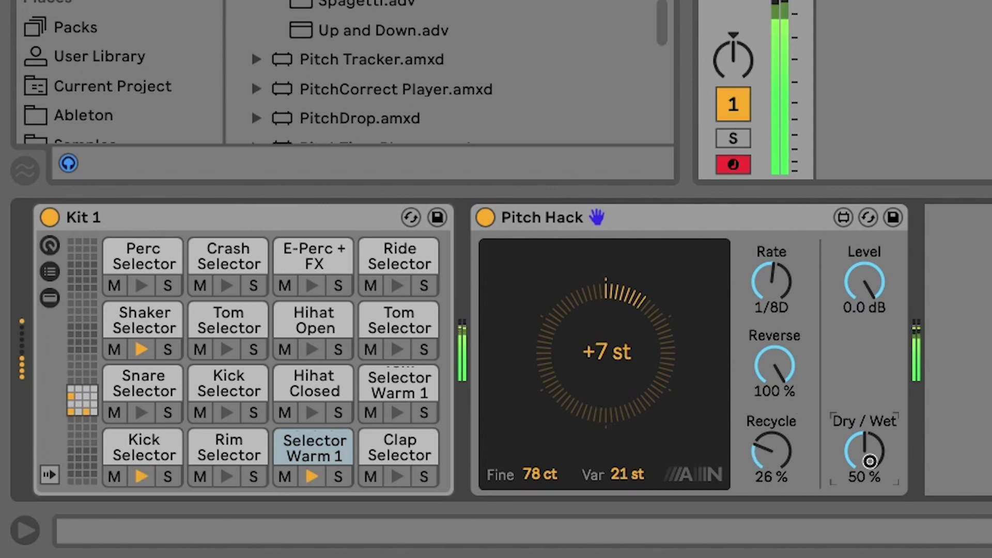
left_click_drag(870, 460, 896, 288)
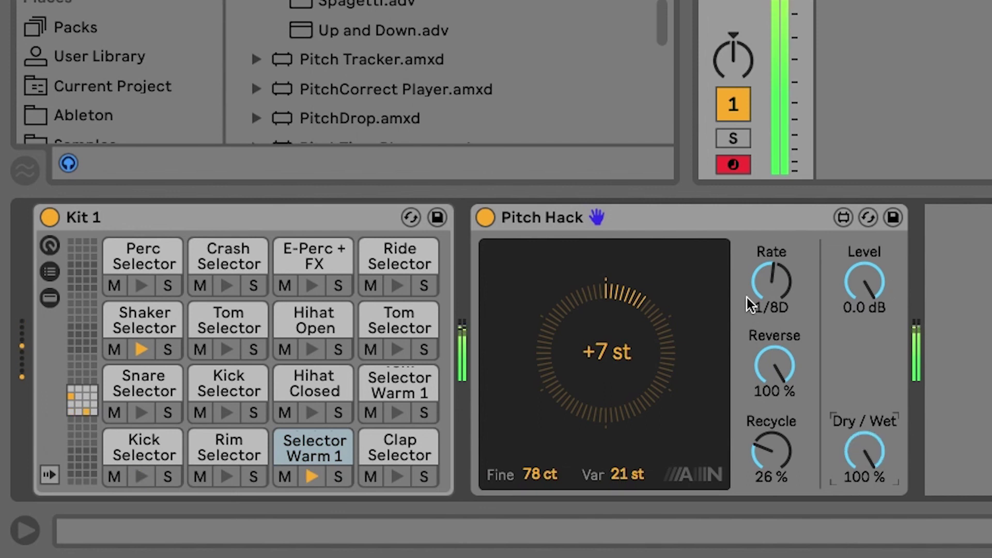
left_click(775, 394)
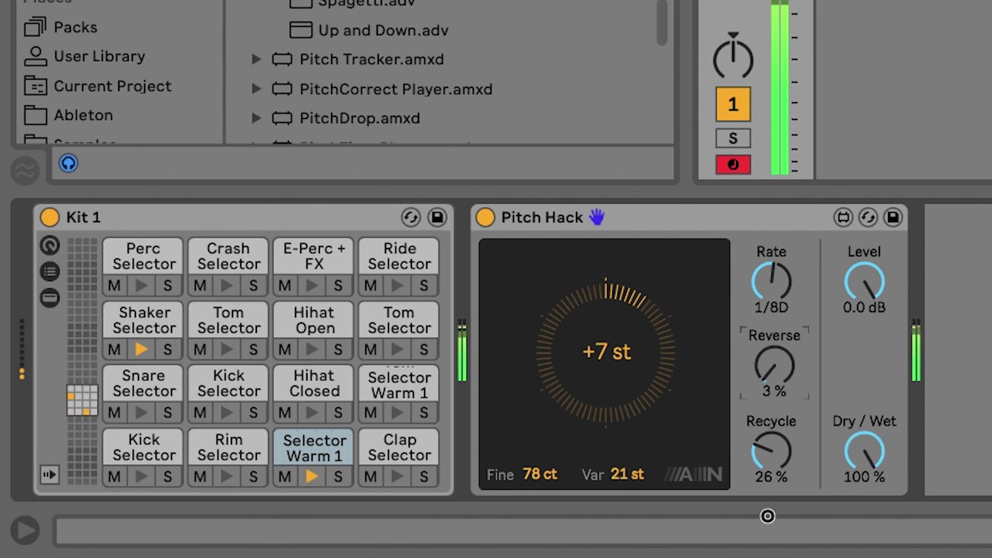